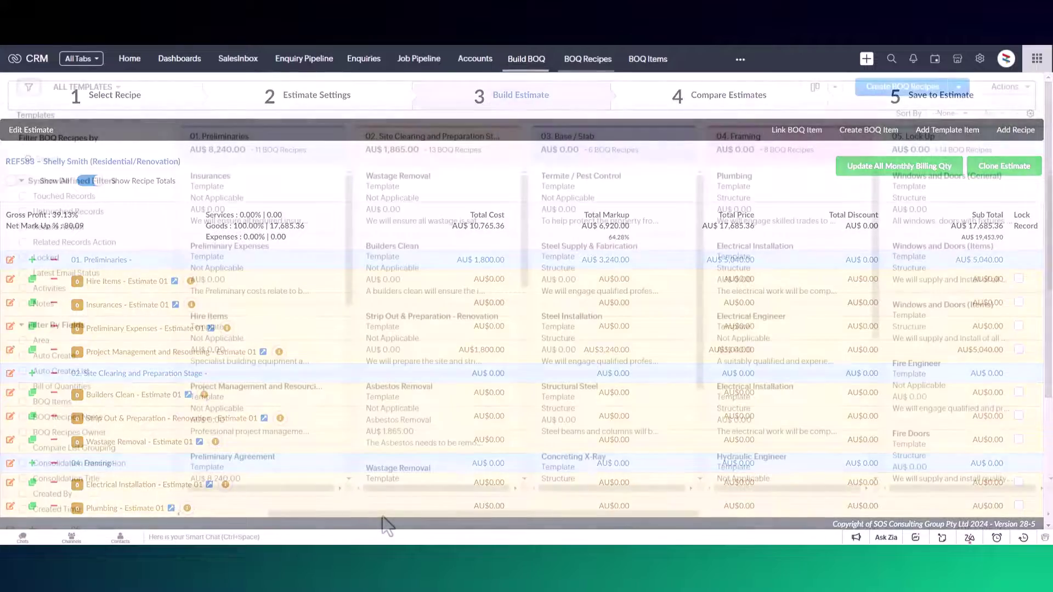
Step: Drag across the BOQ Recipes kanban board to view the construction-stage template categories
drag(382, 515, 563, 544)
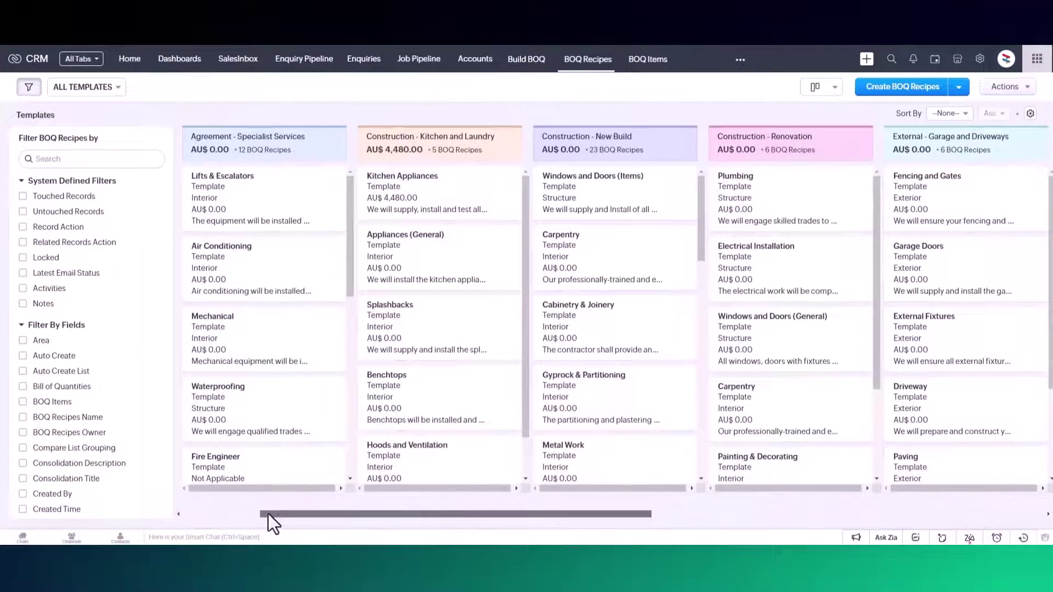
Step: In the Asbestos Removal recipe's BOQ items, open Asbestos Removal Labour's attributes
drag(268, 514, 597, 539)
click(872, 193)
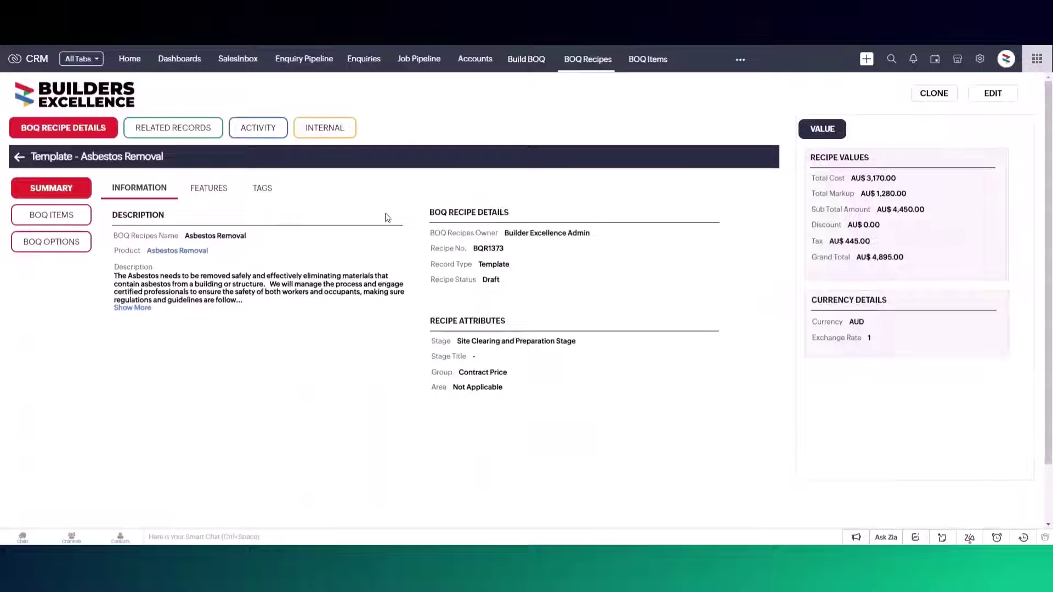
click(75, 221)
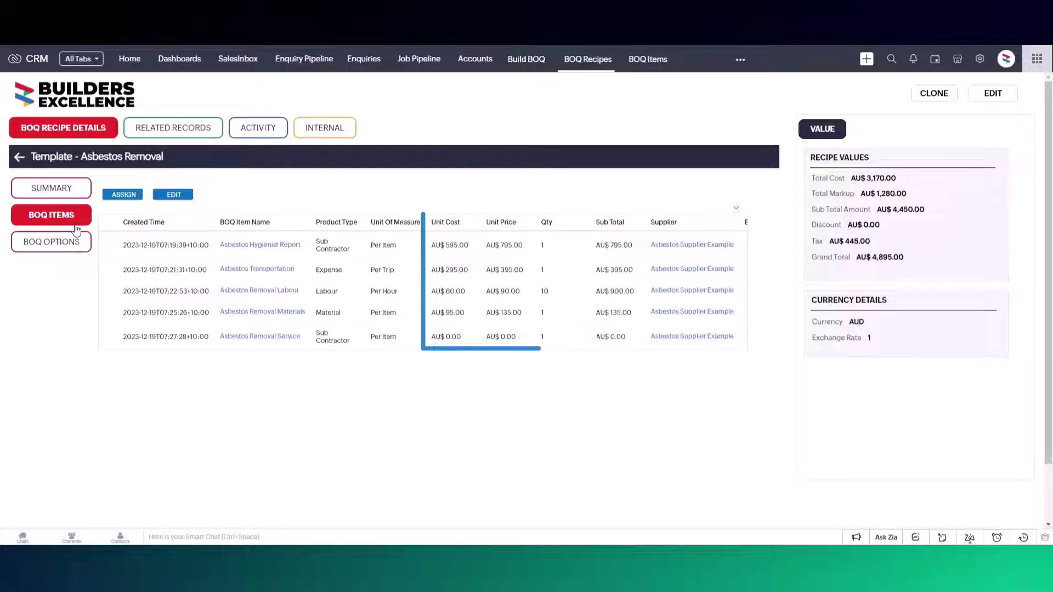
click(248, 293)
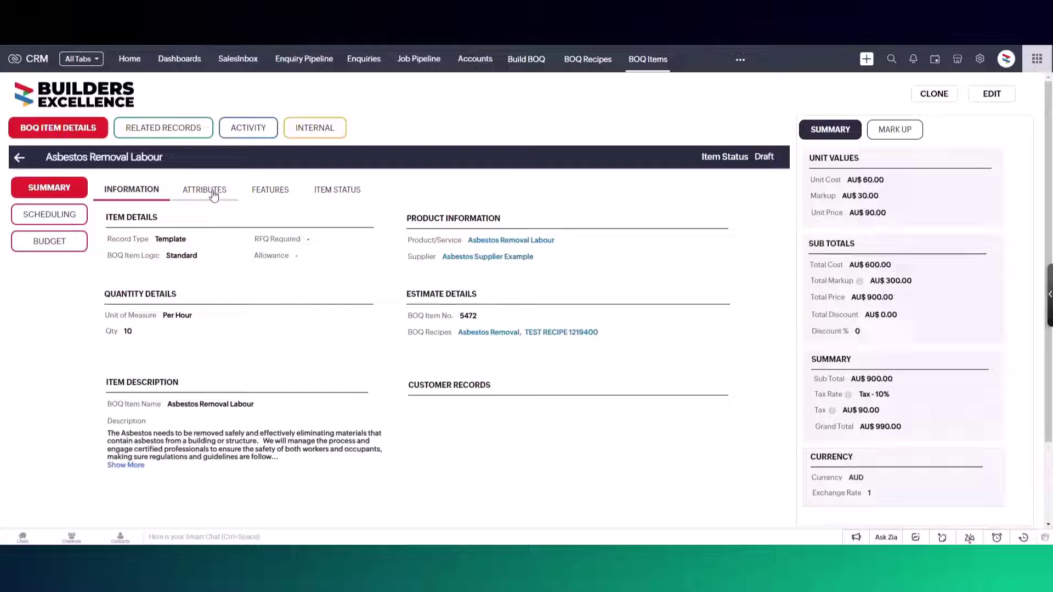
click(213, 193)
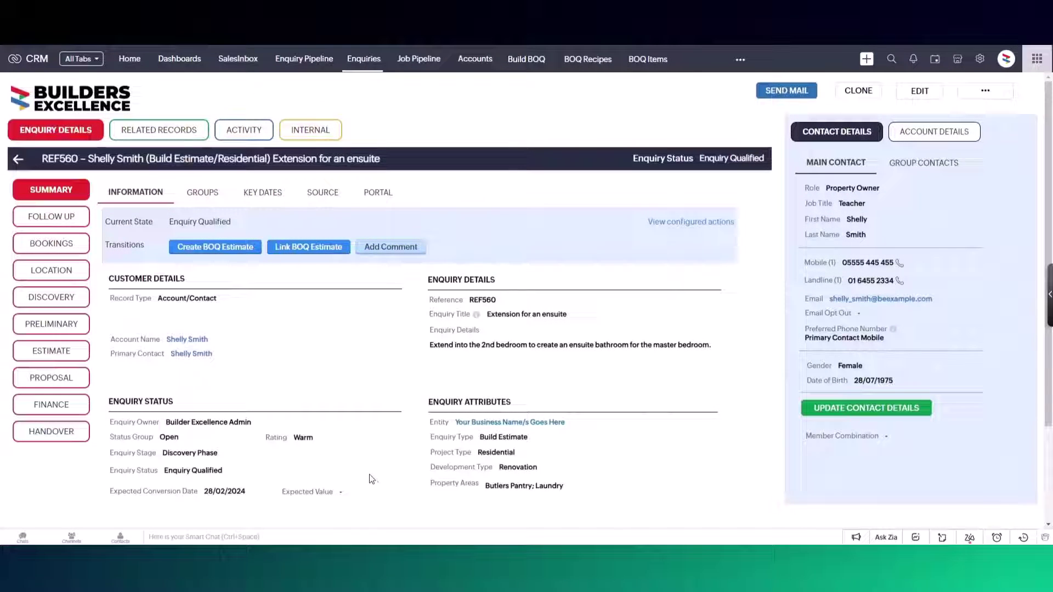
Step: Start a BOQ estimate auto-creating recipes from the Kitchen and Laundry and Renovation lists
click(240, 248)
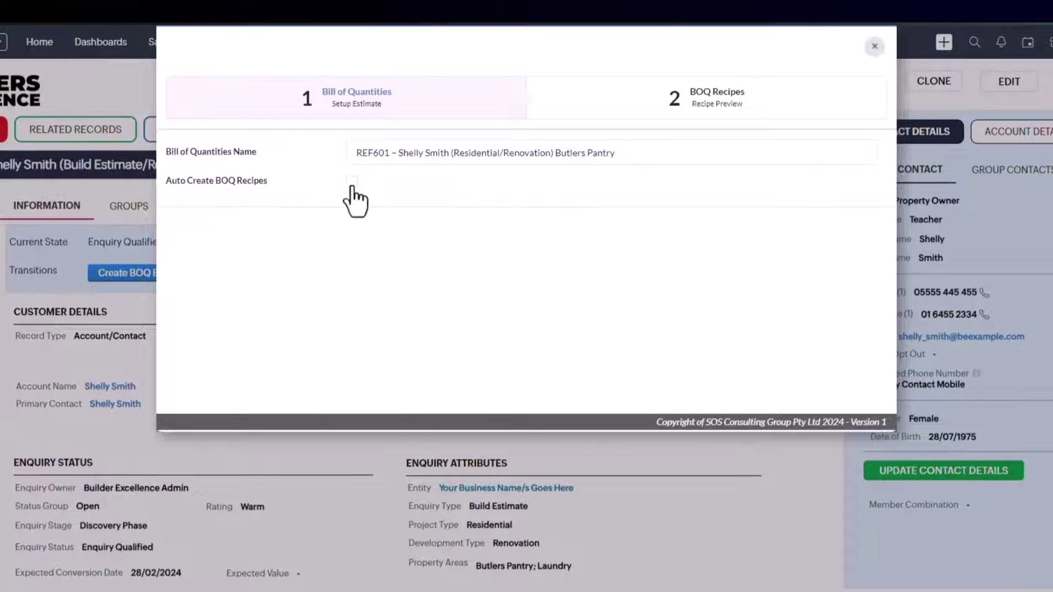
click(352, 183)
click(388, 208)
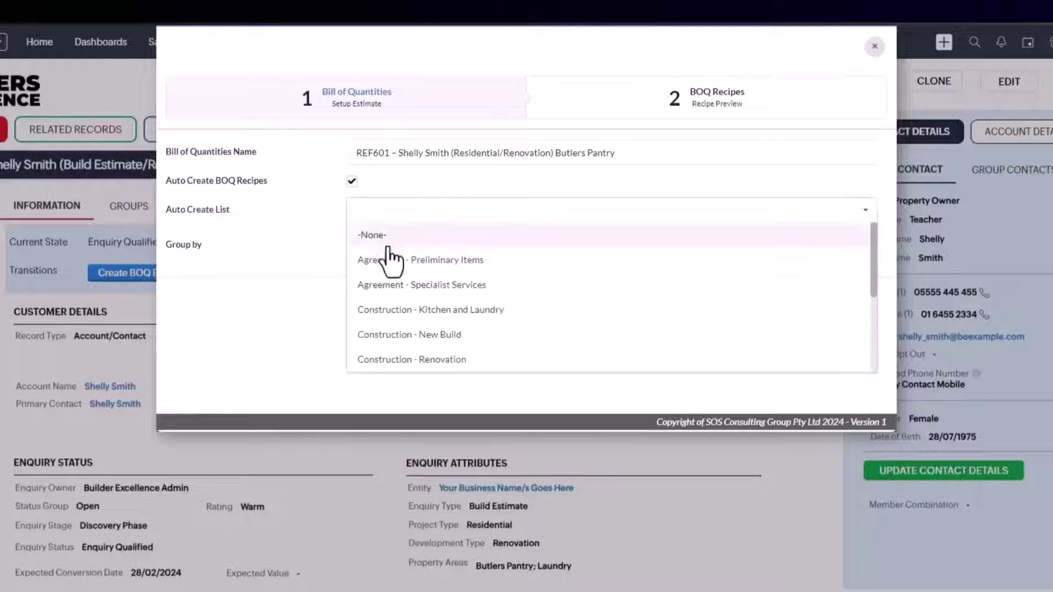
click(421, 311)
click(433, 336)
click(301, 357)
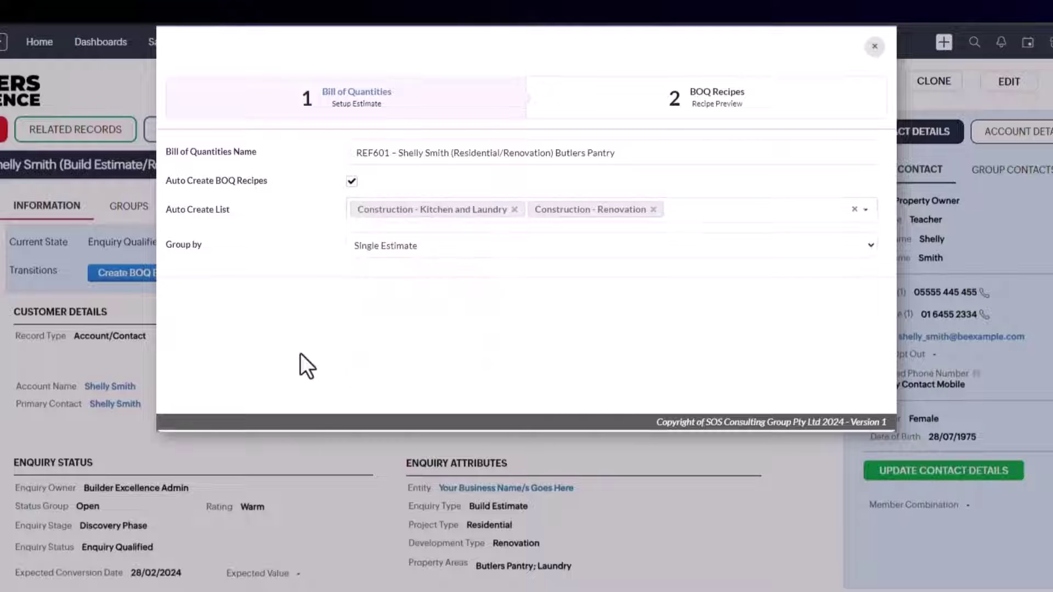
Step: Drop Hoods and Ventilation and Windows and Doors (General), then confirm creating the estimate
click(694, 102)
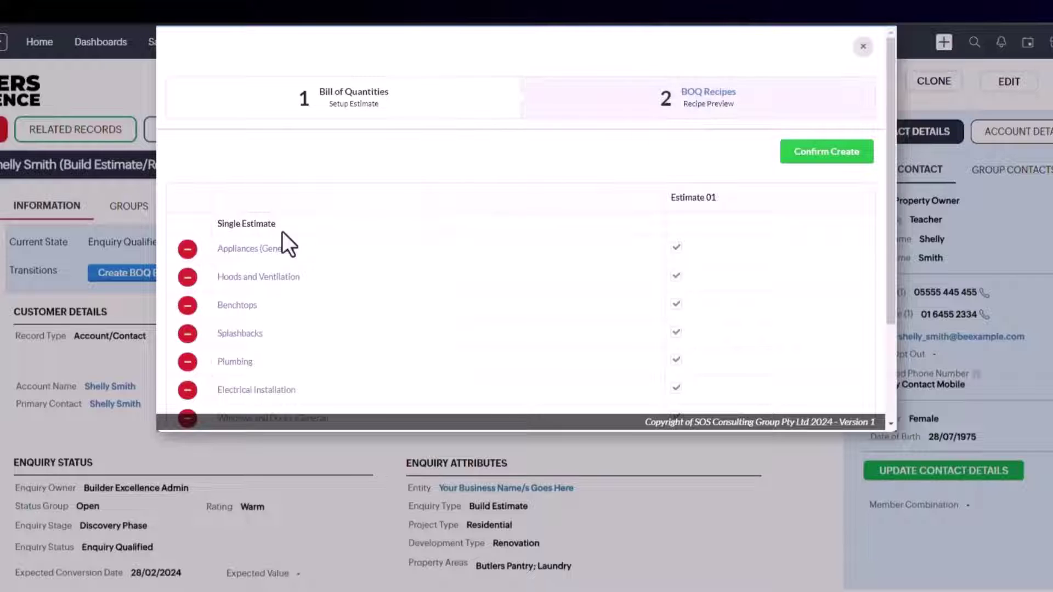
click(187, 277)
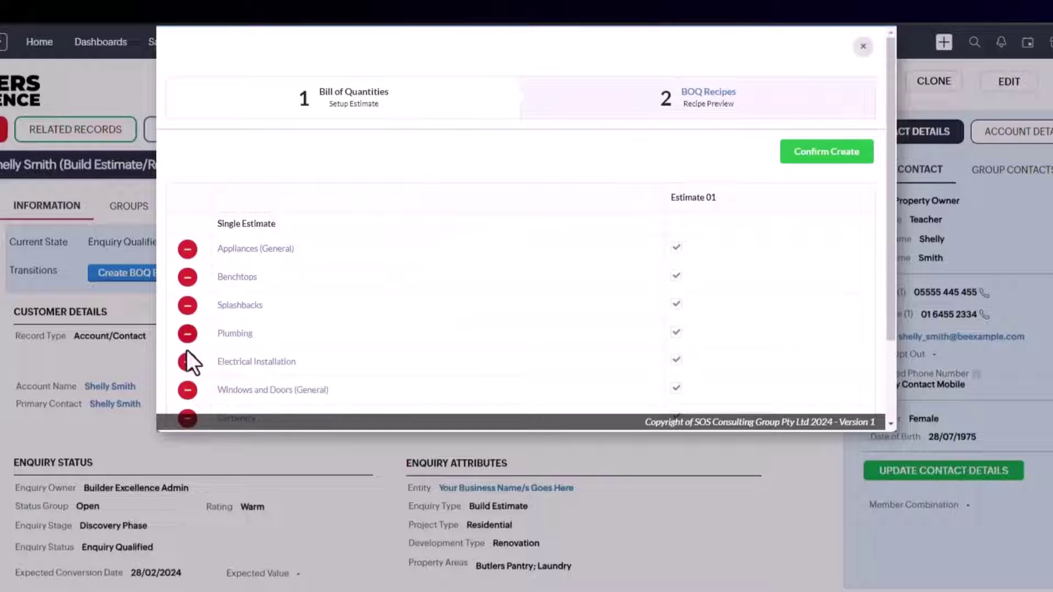
click(187, 390)
click(814, 153)
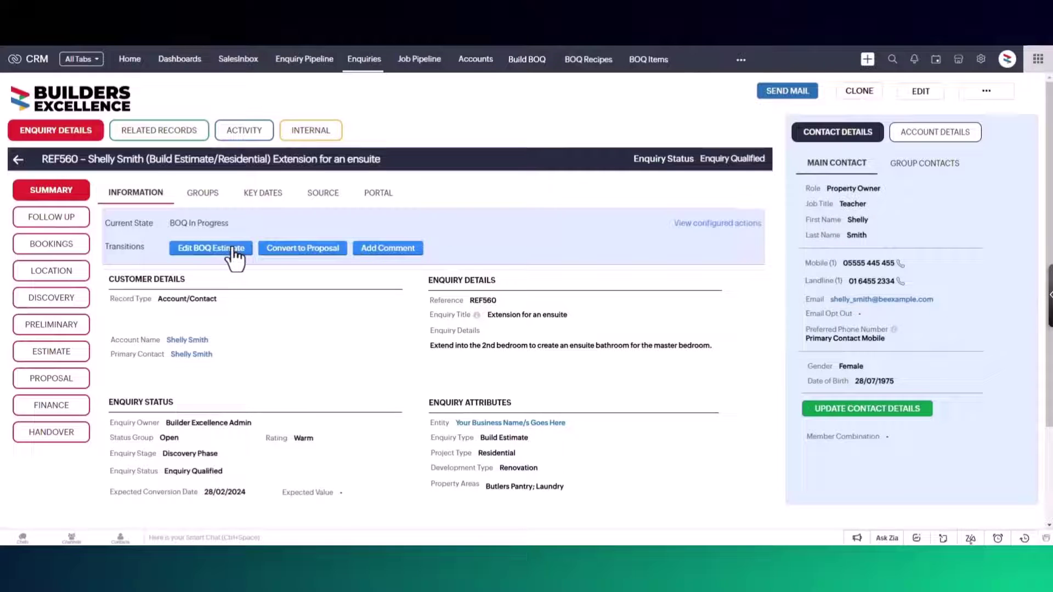
Step: Edit the estimate and select the Kitchen Appliances template by searching 'app'
click(232, 250)
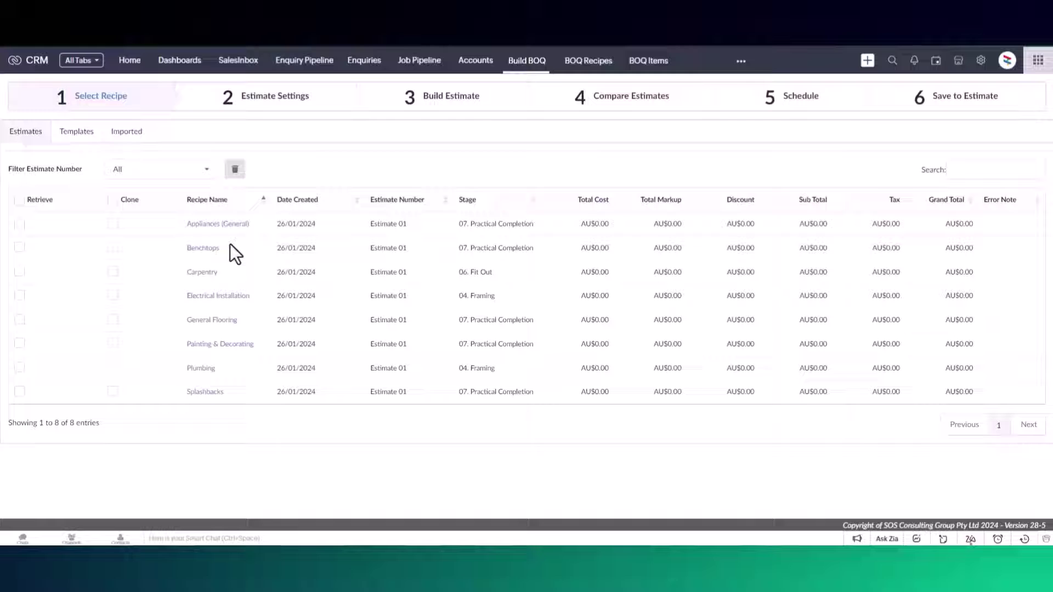
click(99, 132)
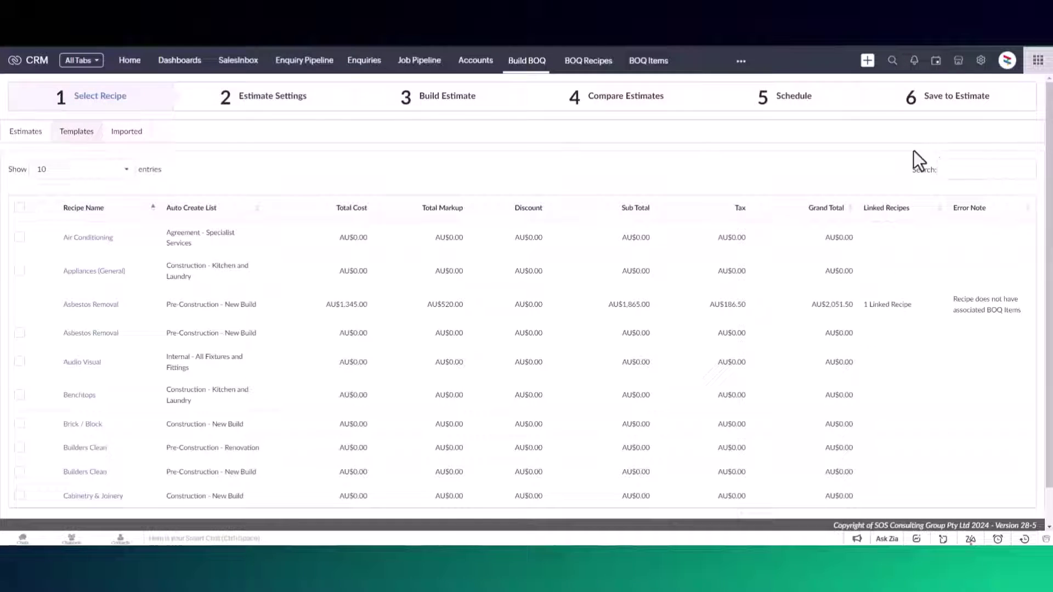
click(1002, 166)
text(app)
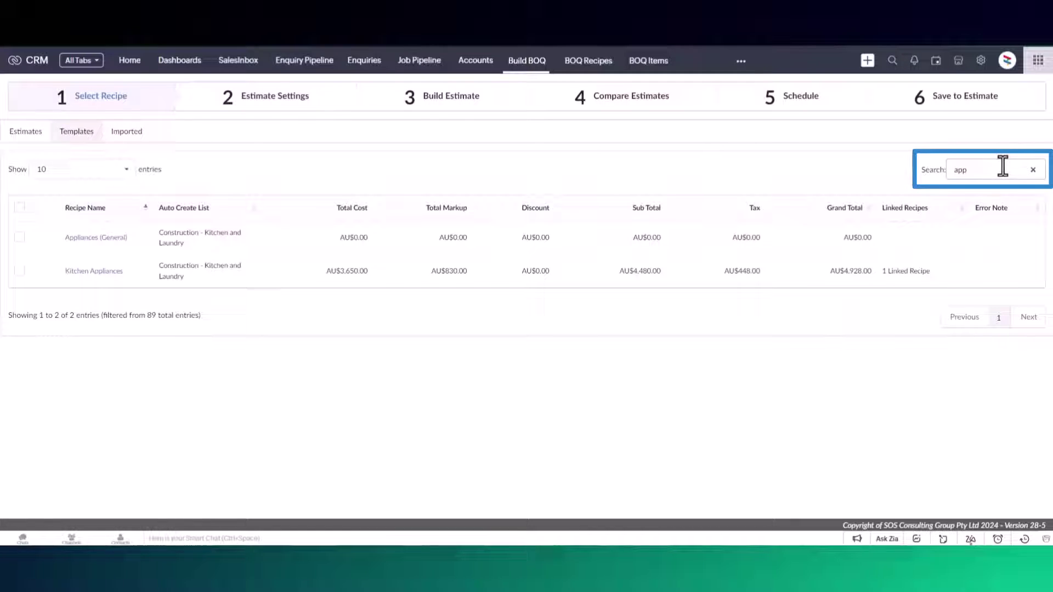
click(19, 271)
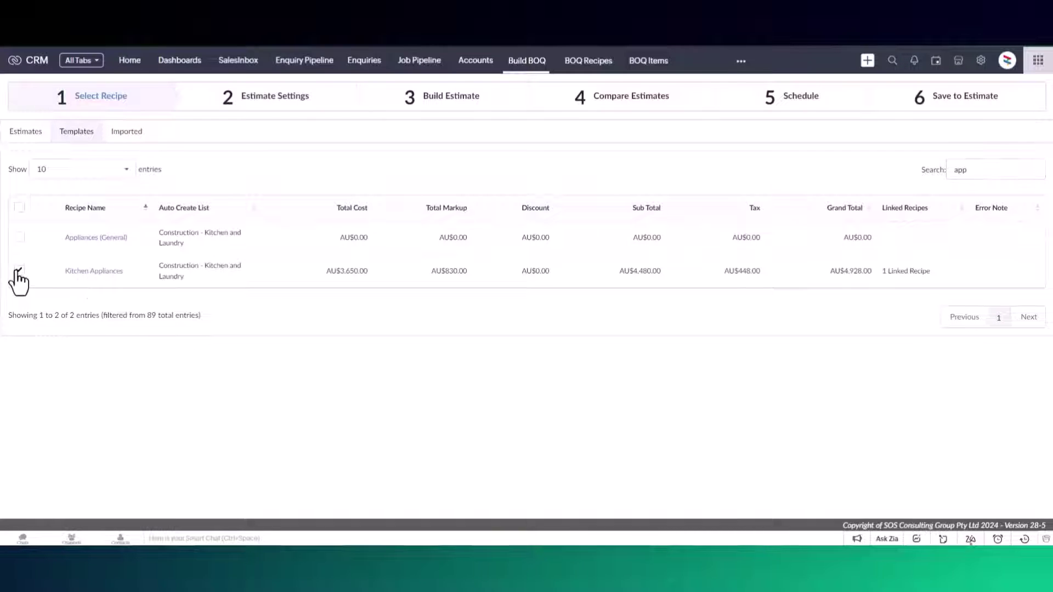
Step: Include Kitchen Appliances' linked Wastage Removal recipe, save, and check the empty Imported list
click(895, 272)
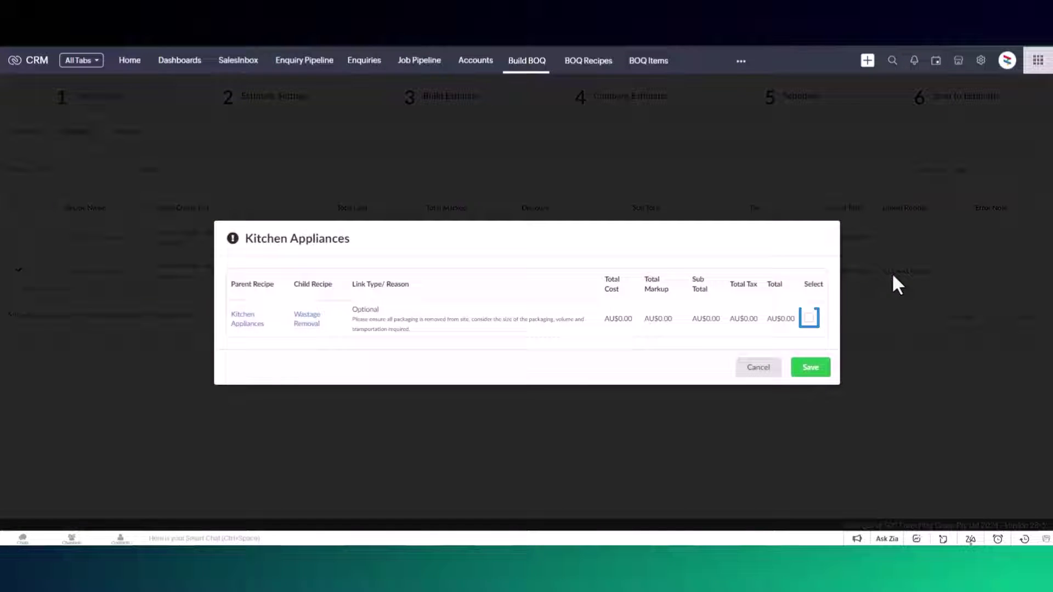
click(808, 318)
click(807, 368)
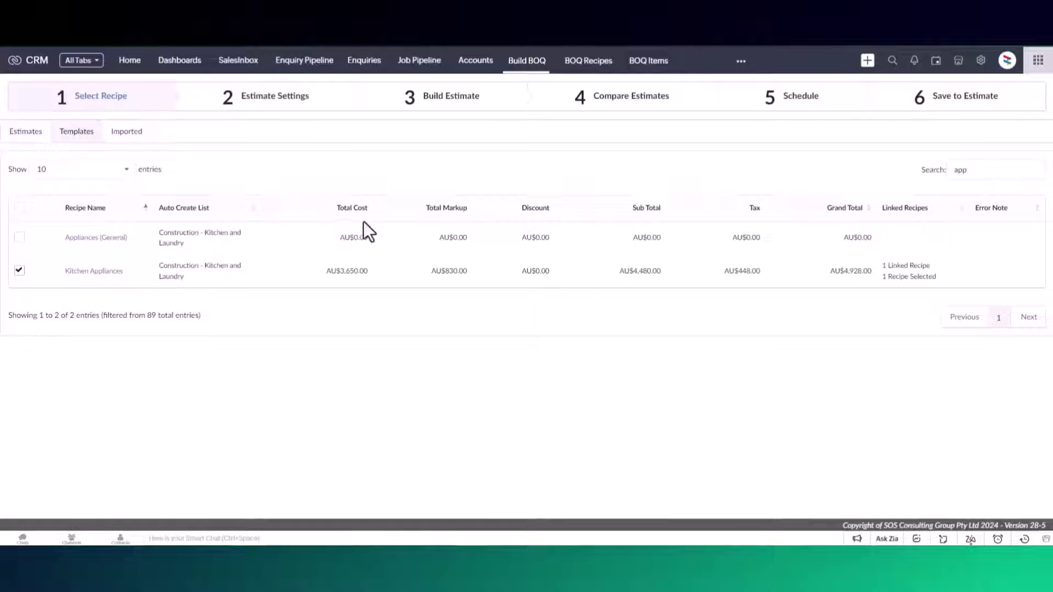
click(118, 135)
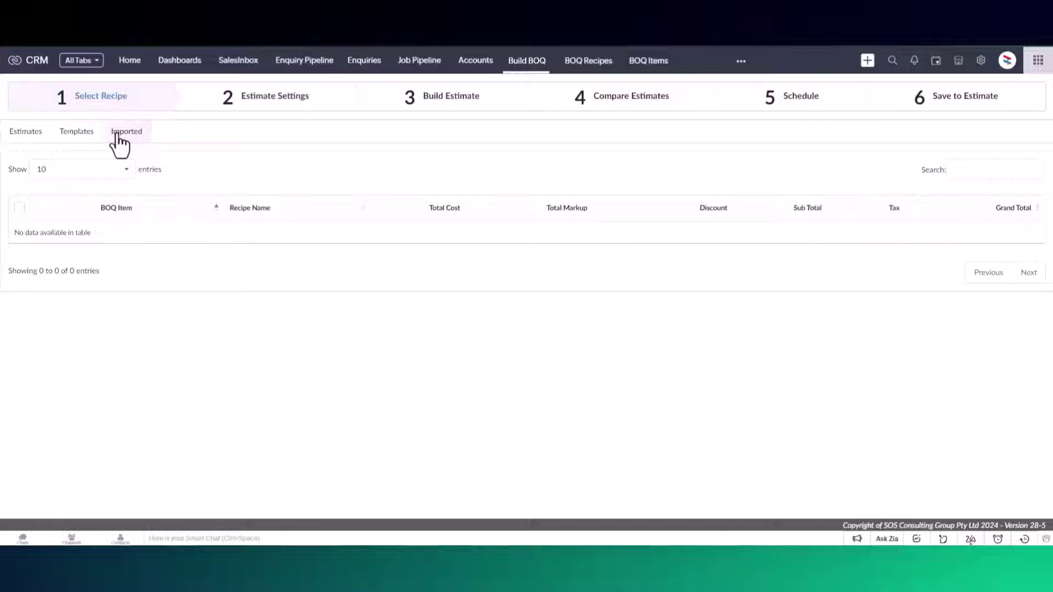
Step: Filter existing recipes by Estimate 01 to retrieve all eight, then go to Estimate Settings
click(34, 147)
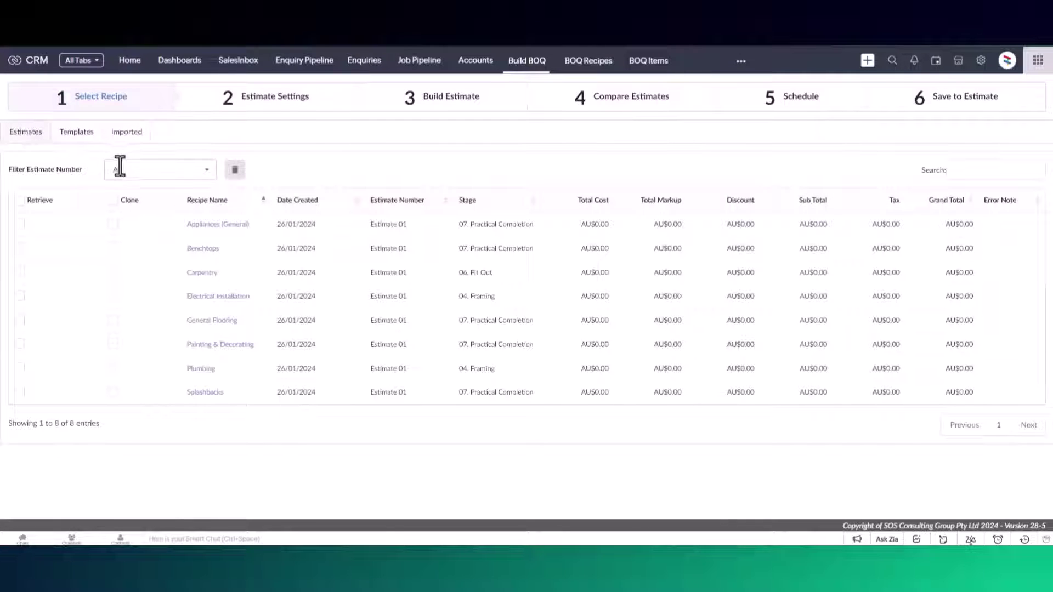
click(139, 172)
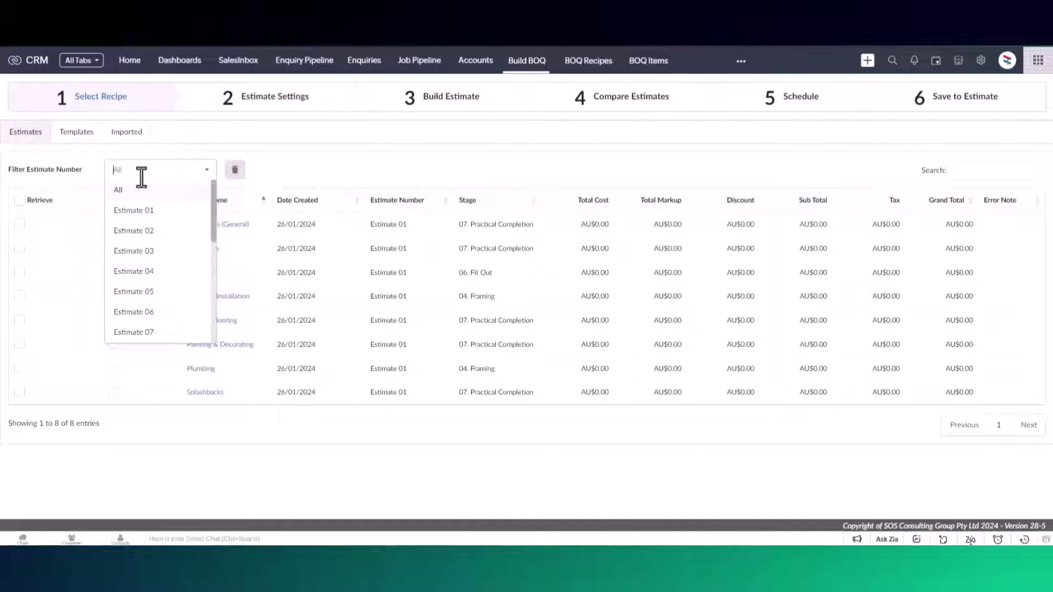
click(154, 214)
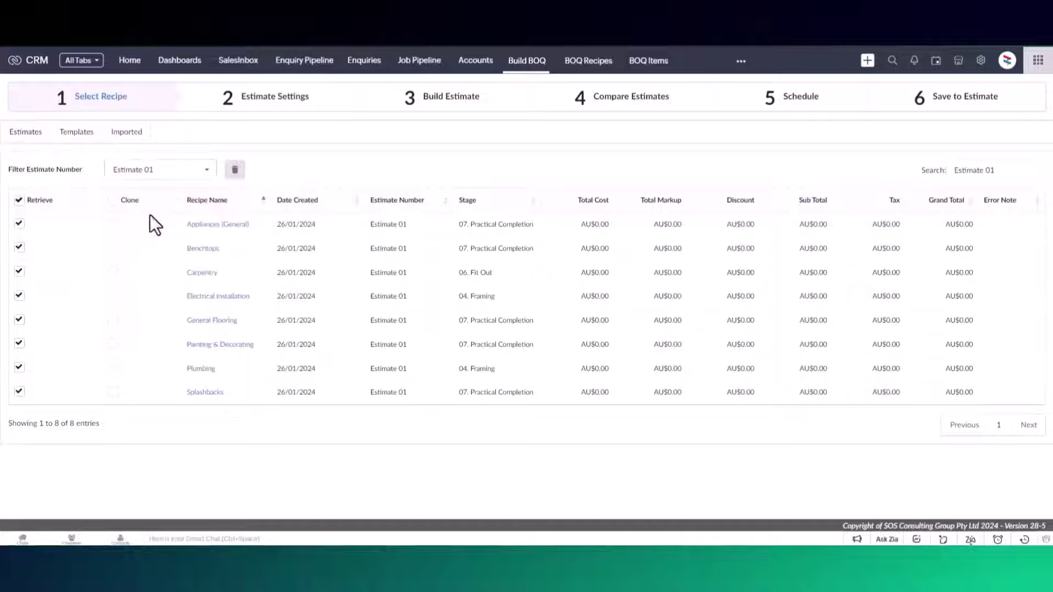
click(268, 107)
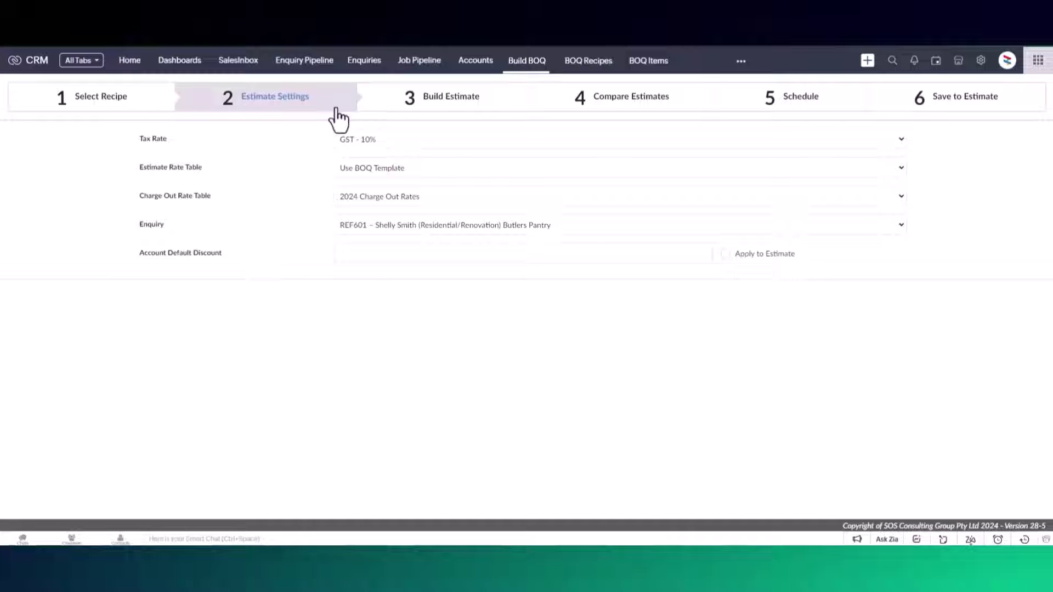
Step: In Build Estimate, search 'prof' and add the Professional Clean recipe to the estimate
click(450, 109)
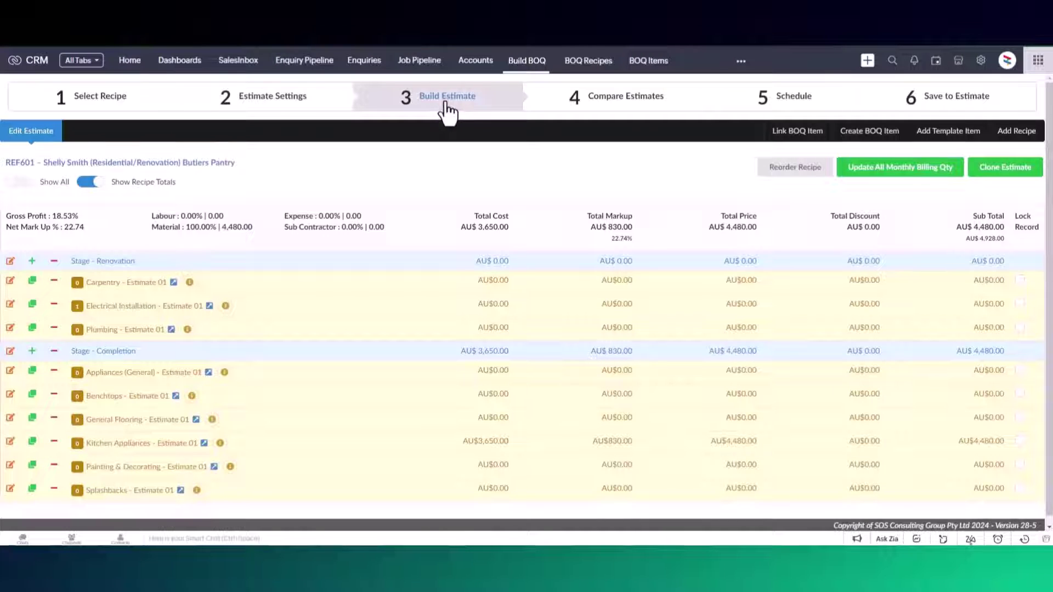
click(1004, 138)
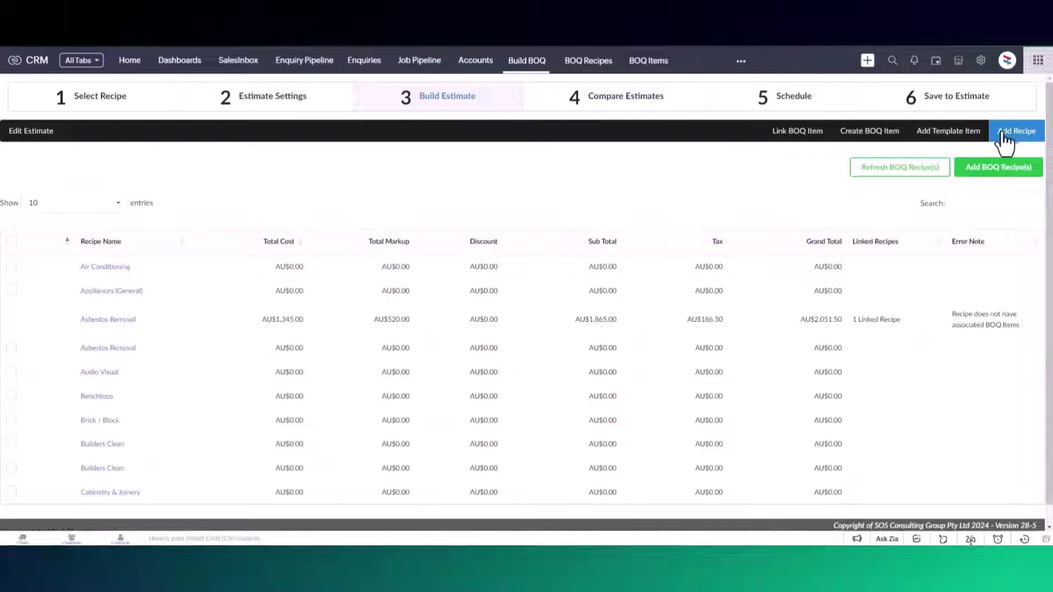
click(996, 196)
text(prof)
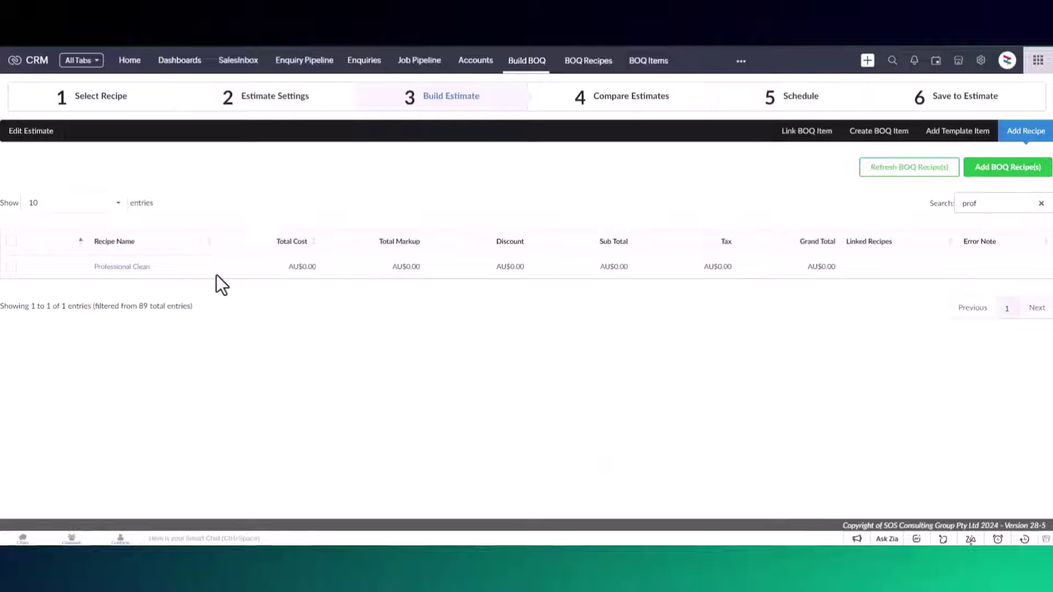
click(11, 266)
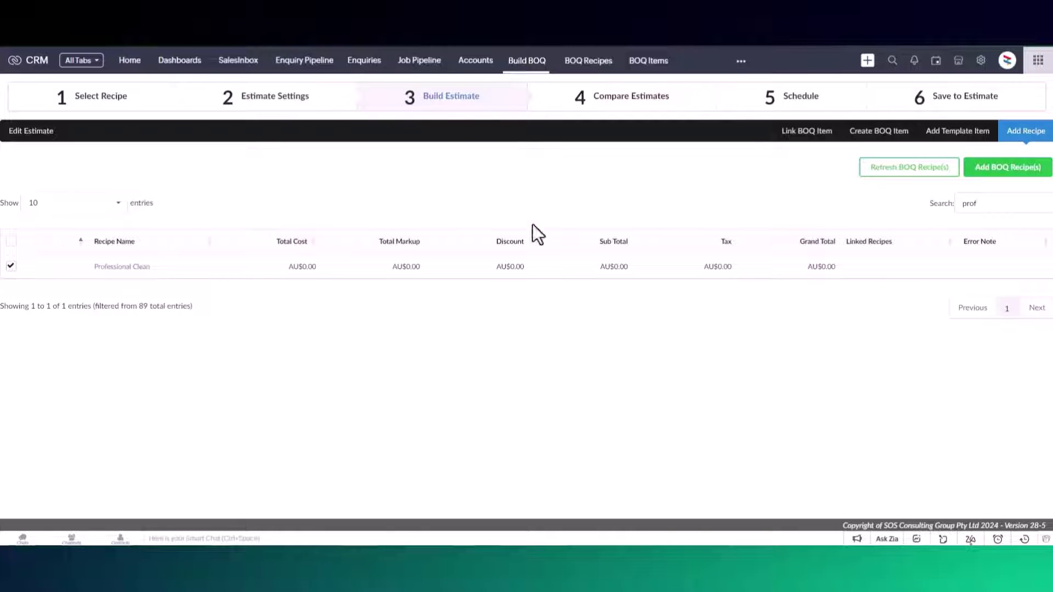
click(988, 173)
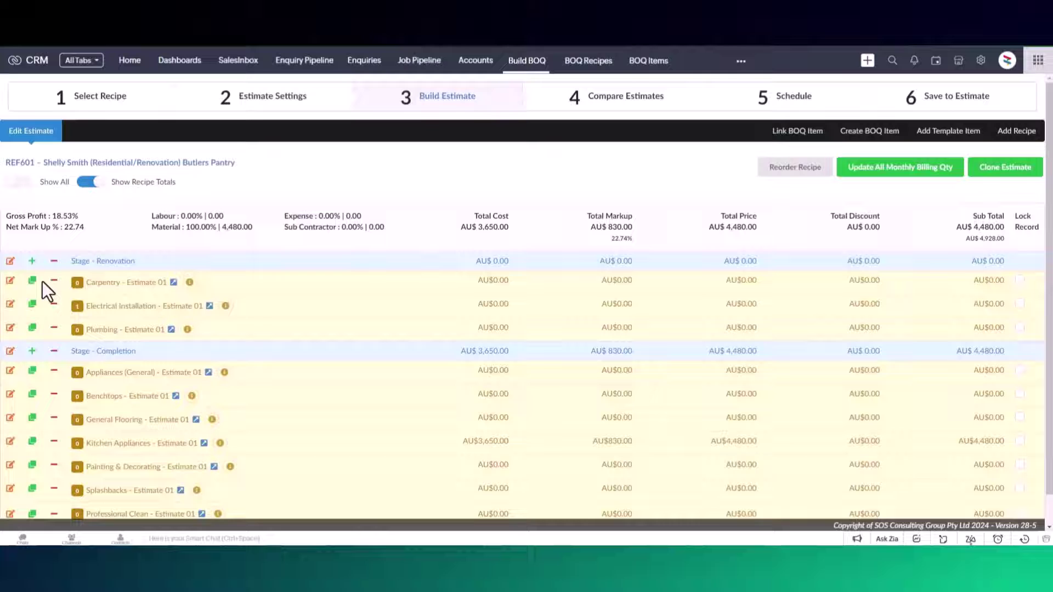
click(31, 282)
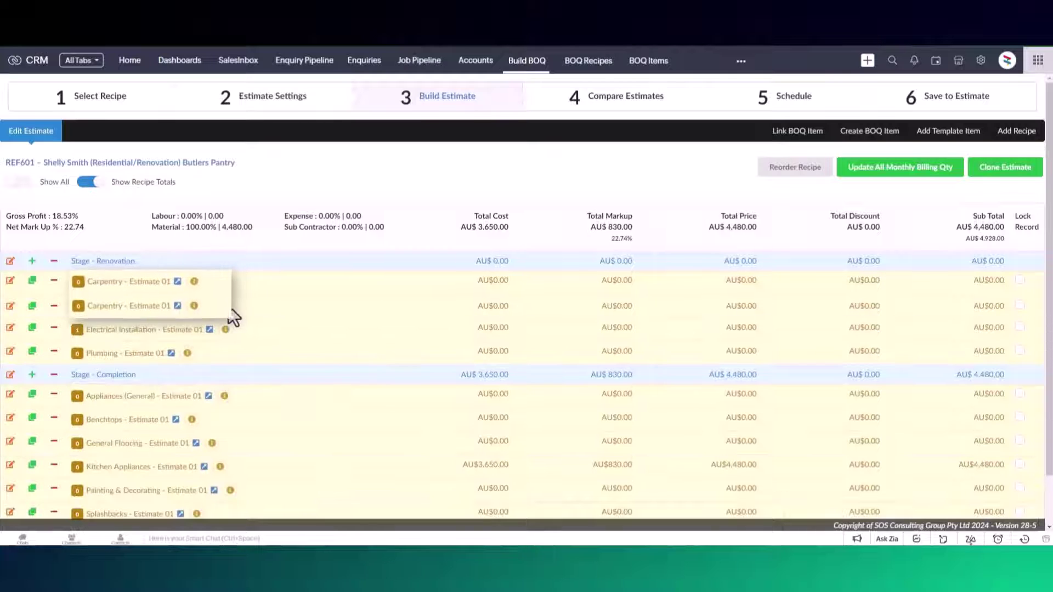
click(55, 308)
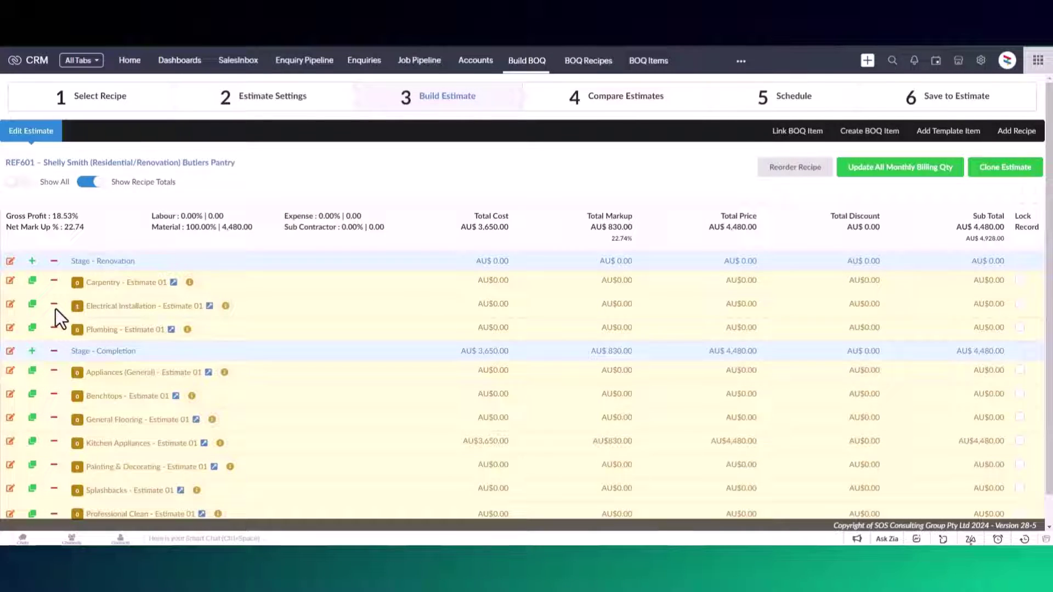
mouse_move(315, 404)
mouse_down()
mouse_move(323, 331)
mouse_move(313, 338)
mouse_move(317, 392)
mouse_up()
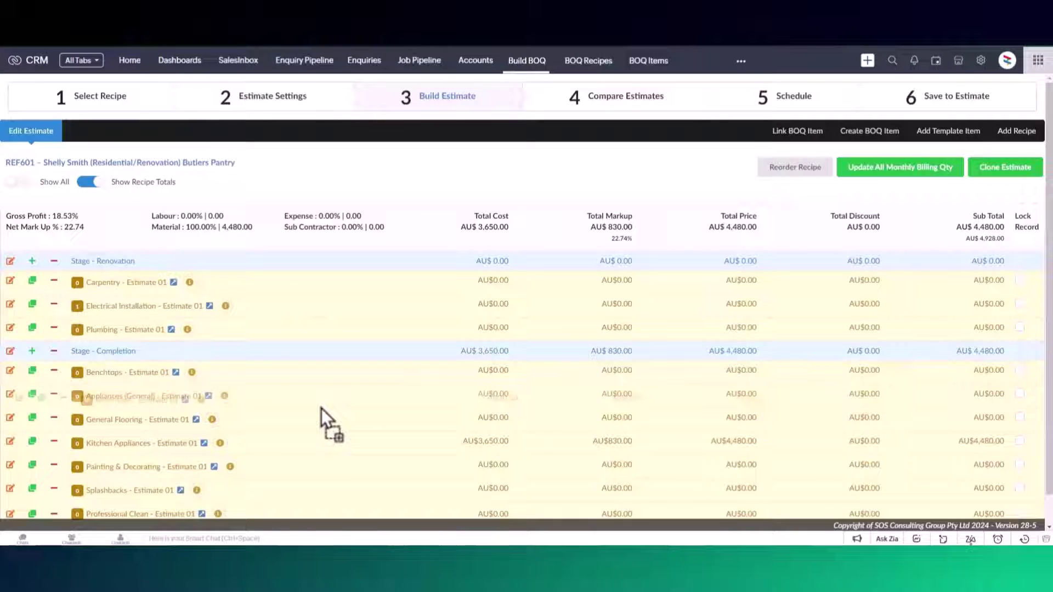
drag(321, 408, 322, 401)
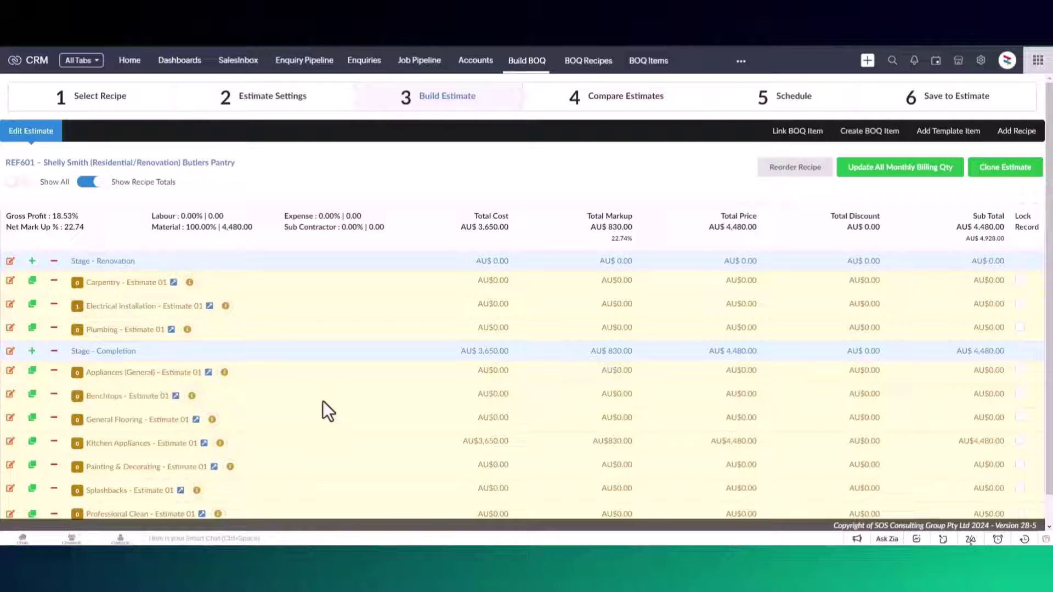
click(10, 304)
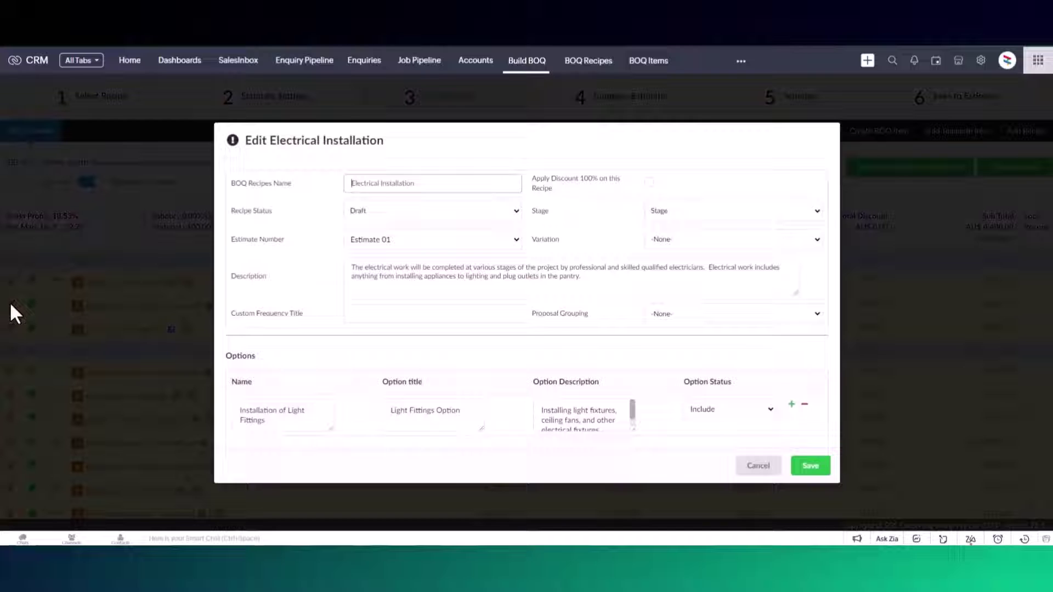
drag(544, 242, 545, 249)
click(547, 251)
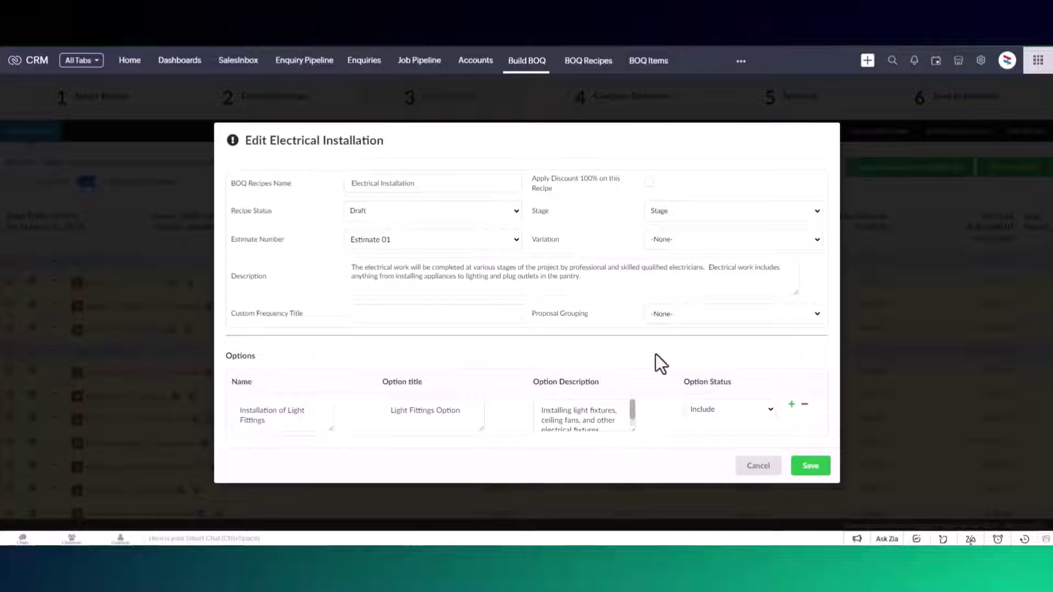
click(720, 415)
click(725, 434)
click(792, 404)
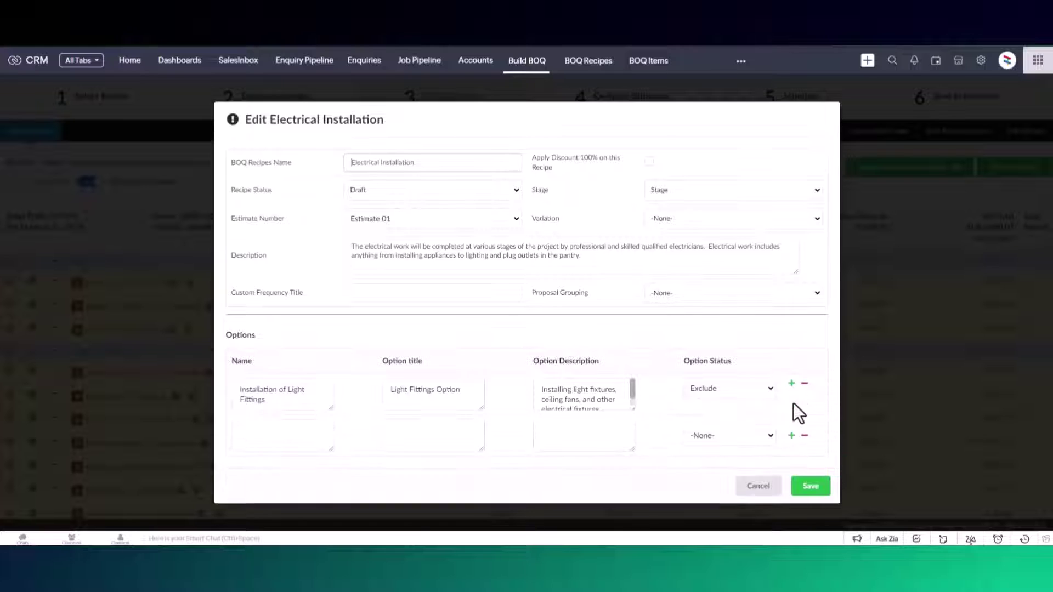
click(804, 435)
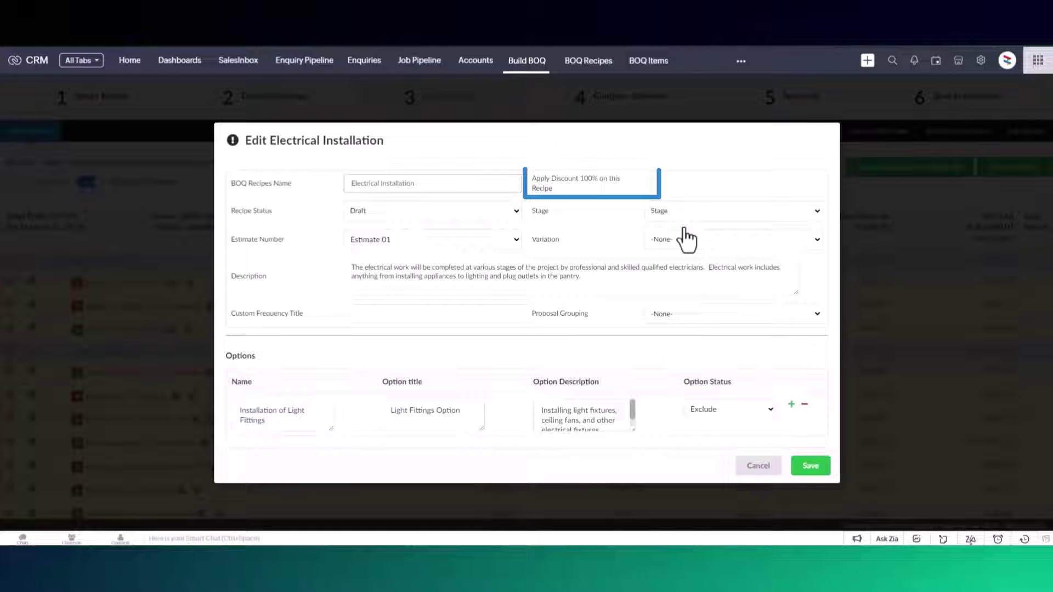
click(650, 182)
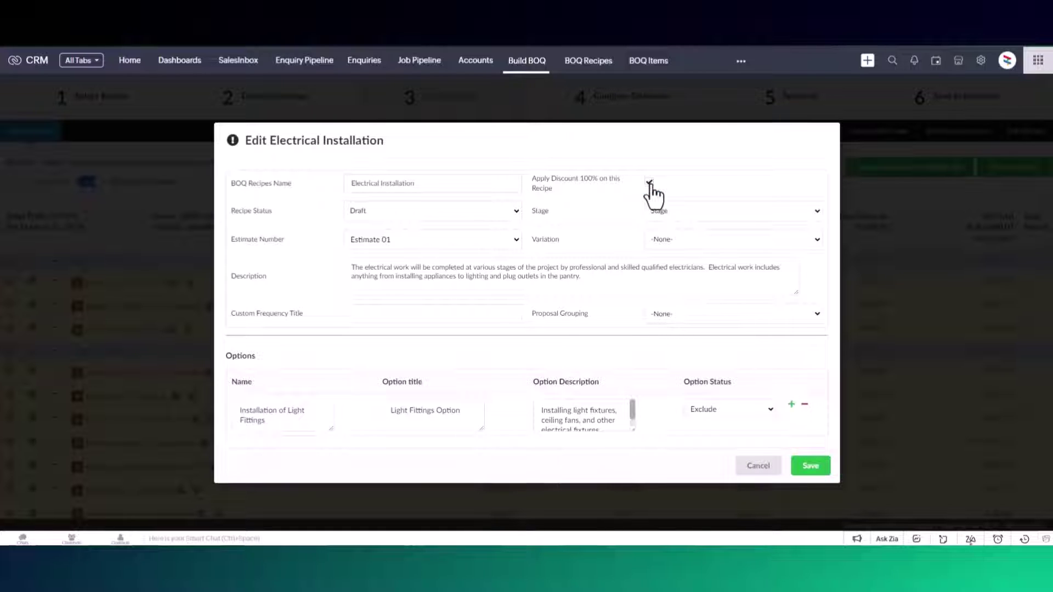
click(649, 183)
click(486, 242)
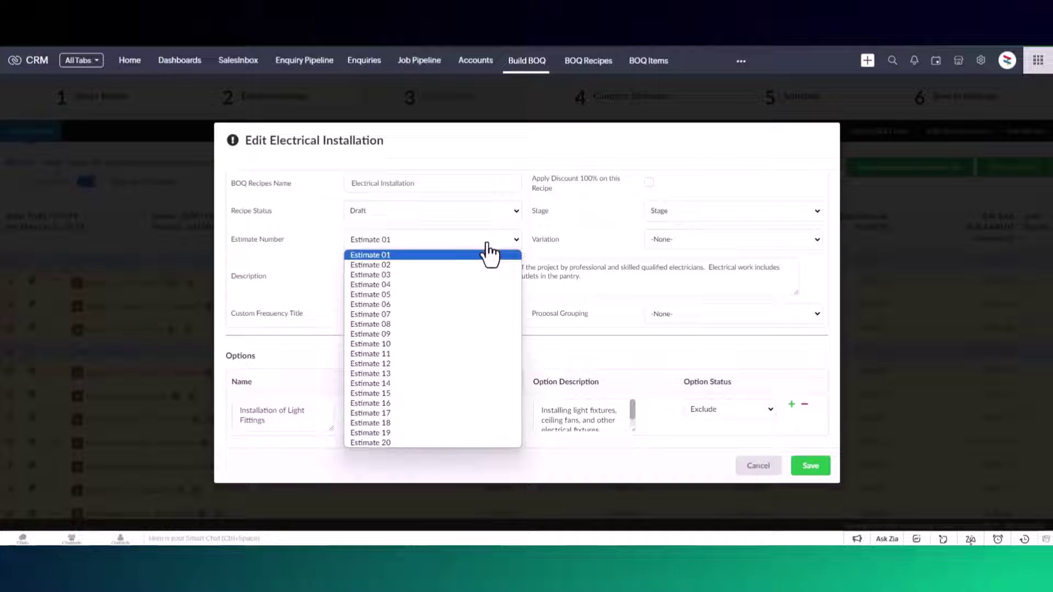
click(487, 243)
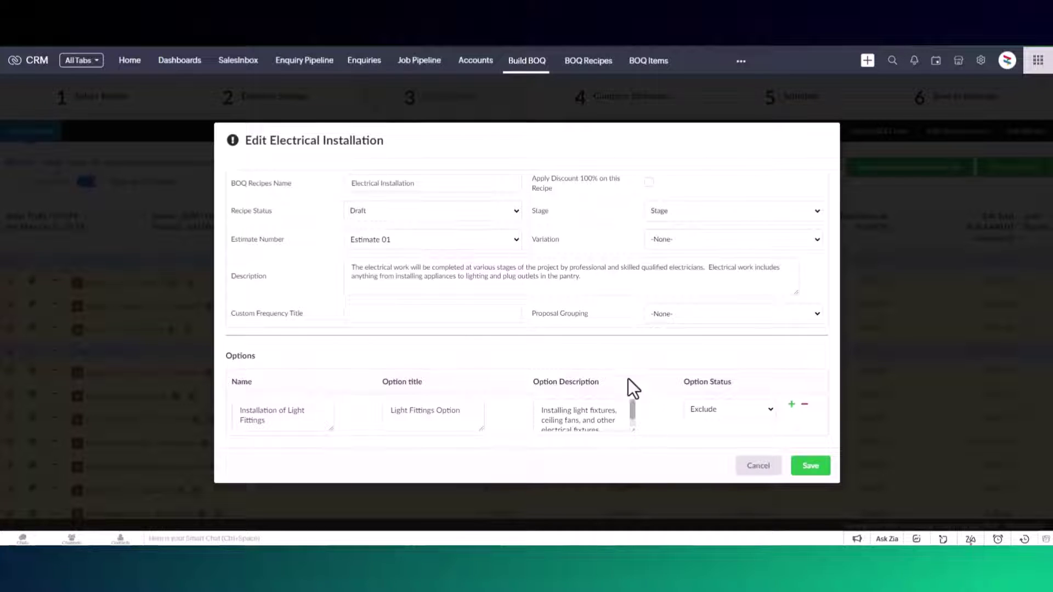
click(747, 470)
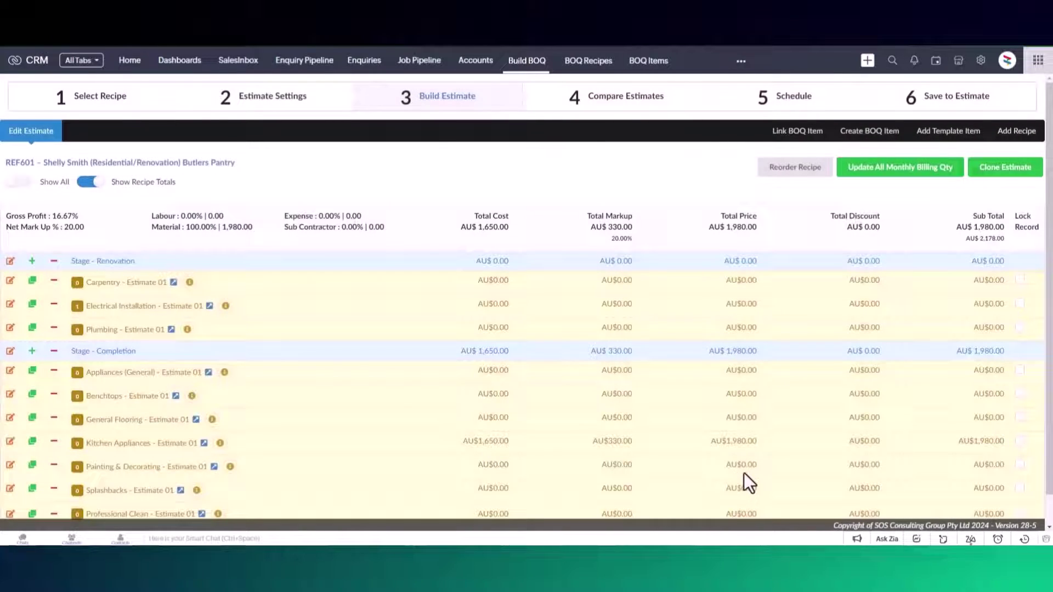
Step: Expand Kitchen Appliances to review its items, then collapse it again
click(683, 443)
scroll(683, 443, down, 3)
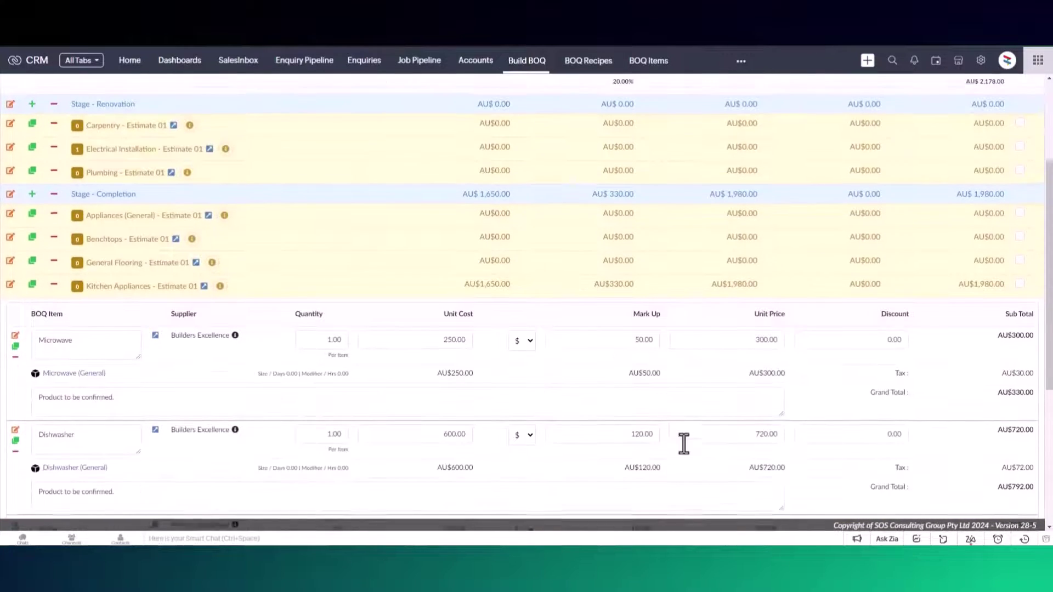
scroll(683, 443, up, 3)
click(681, 441)
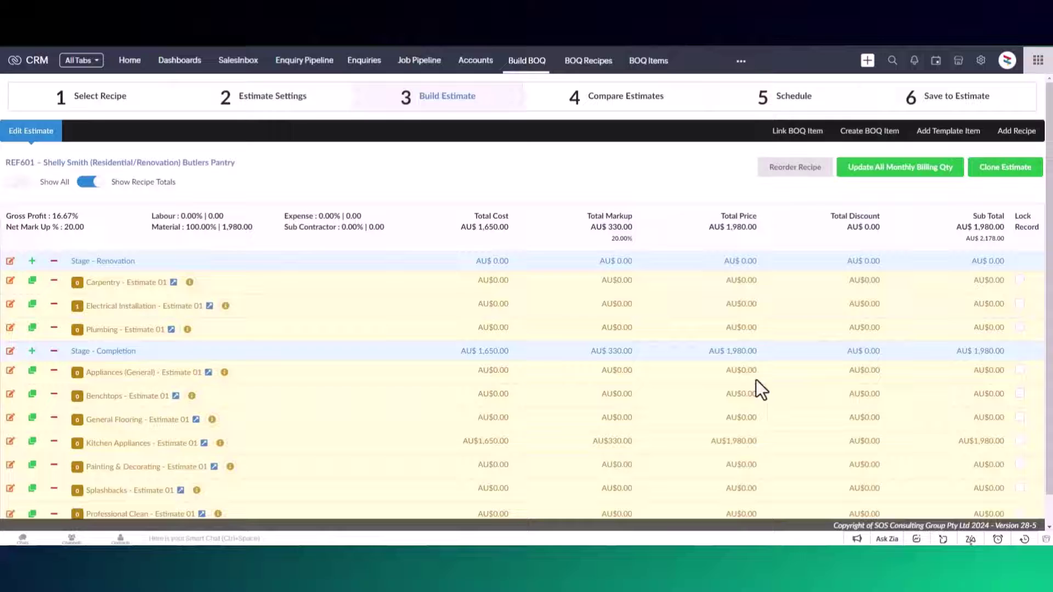
Step: Search 'coff' and add Built in Coffee Machine to Appliances (General), then return to Edit Estimate
click(948, 132)
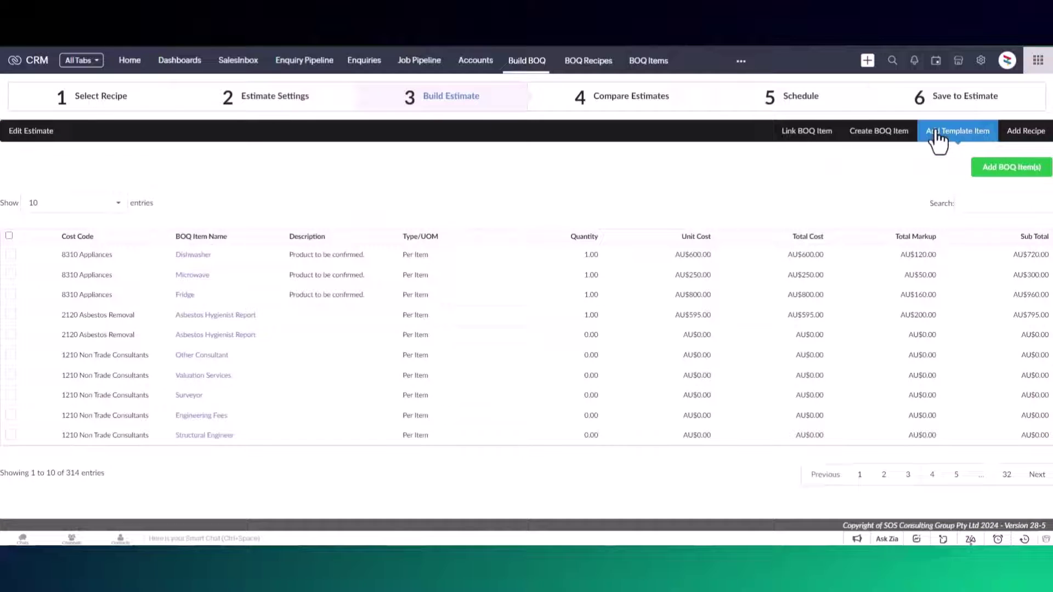
click(985, 211)
text(coff)
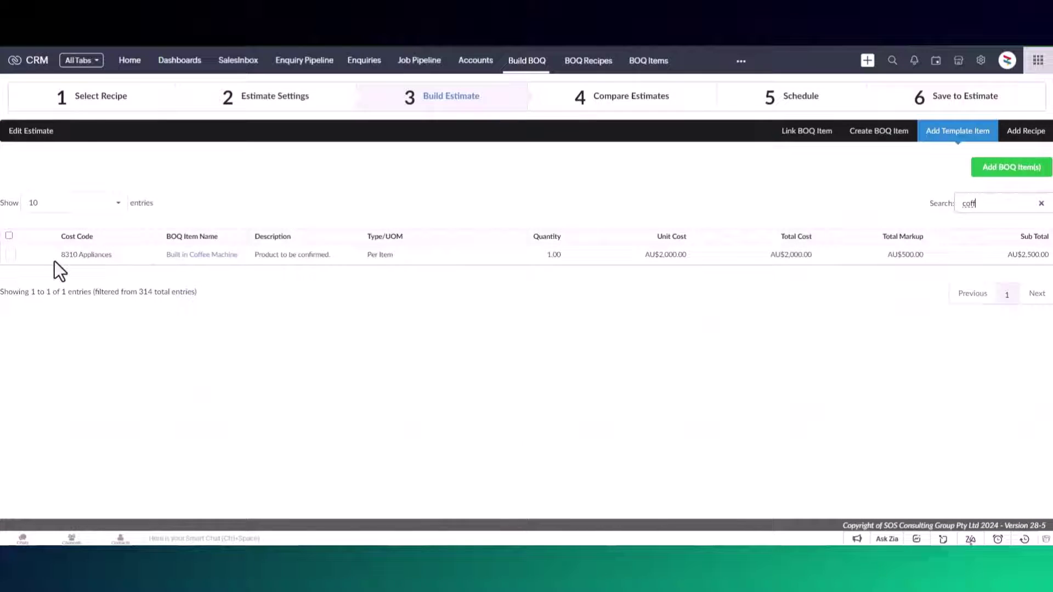
click(11, 254)
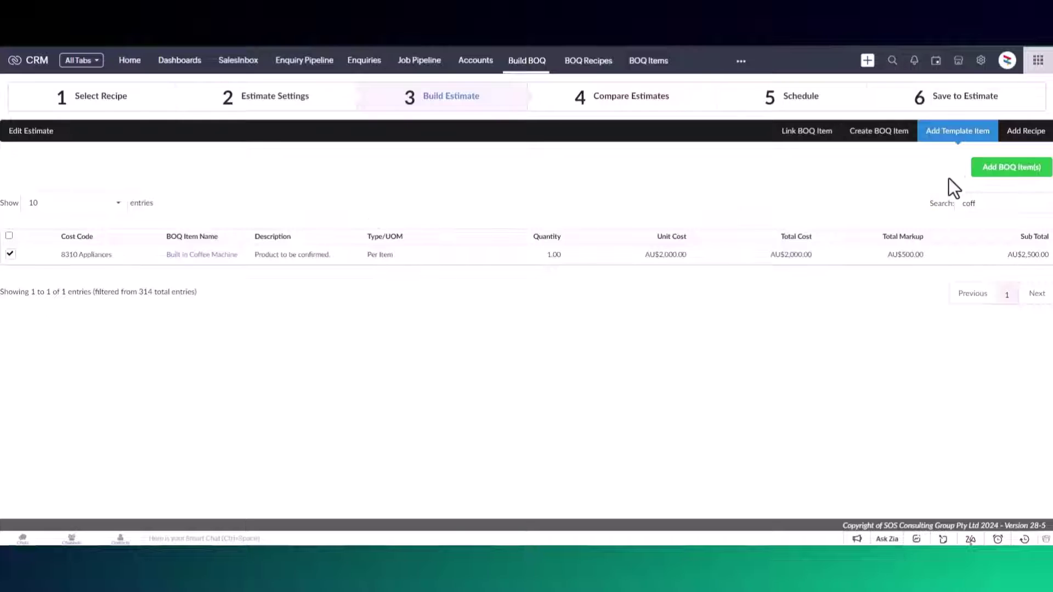
click(986, 173)
click(600, 344)
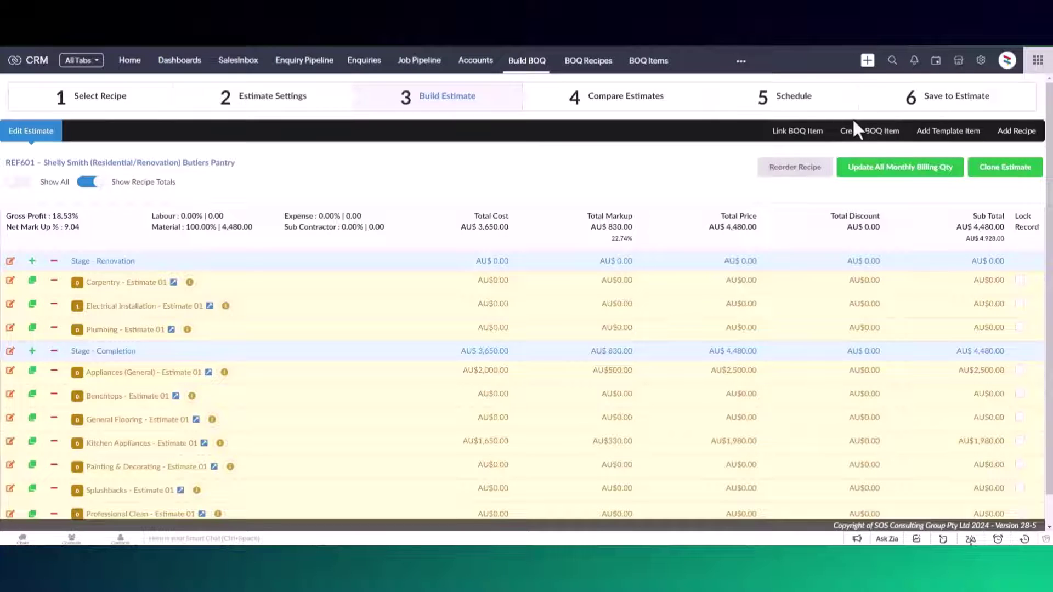
click(853, 138)
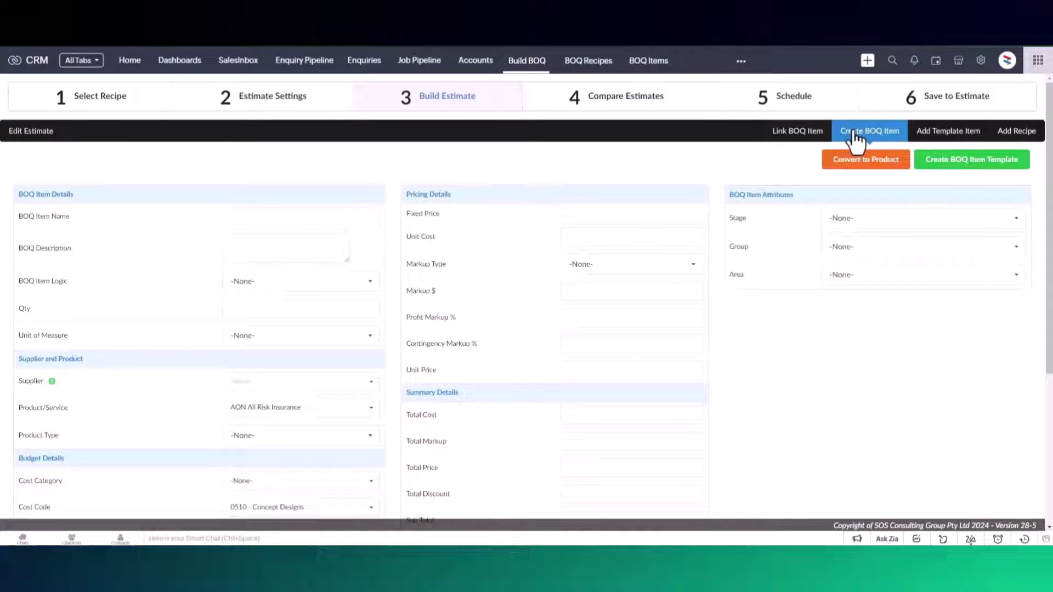
click(806, 137)
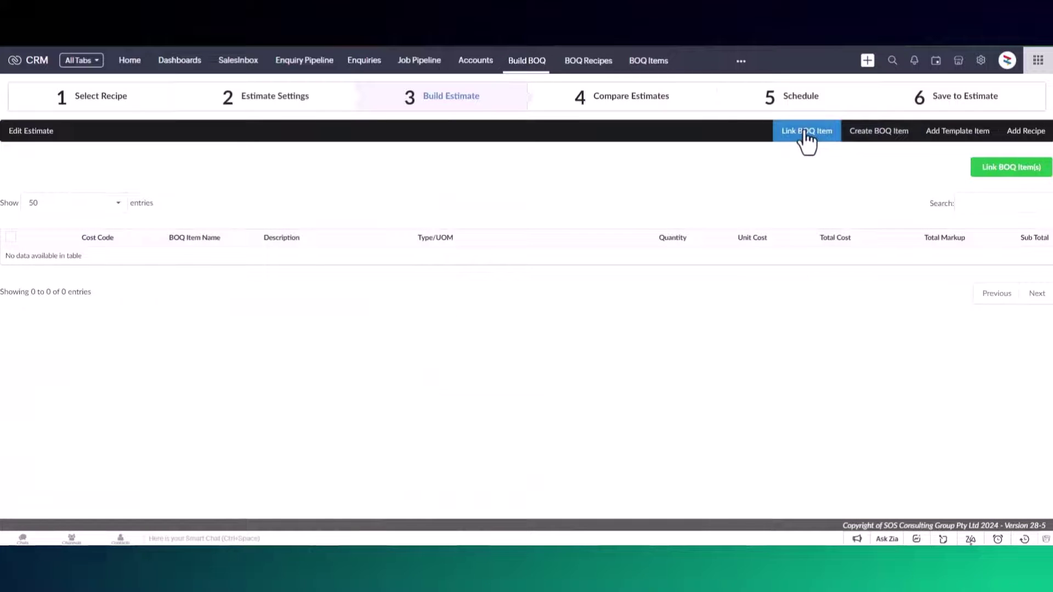
click(33, 136)
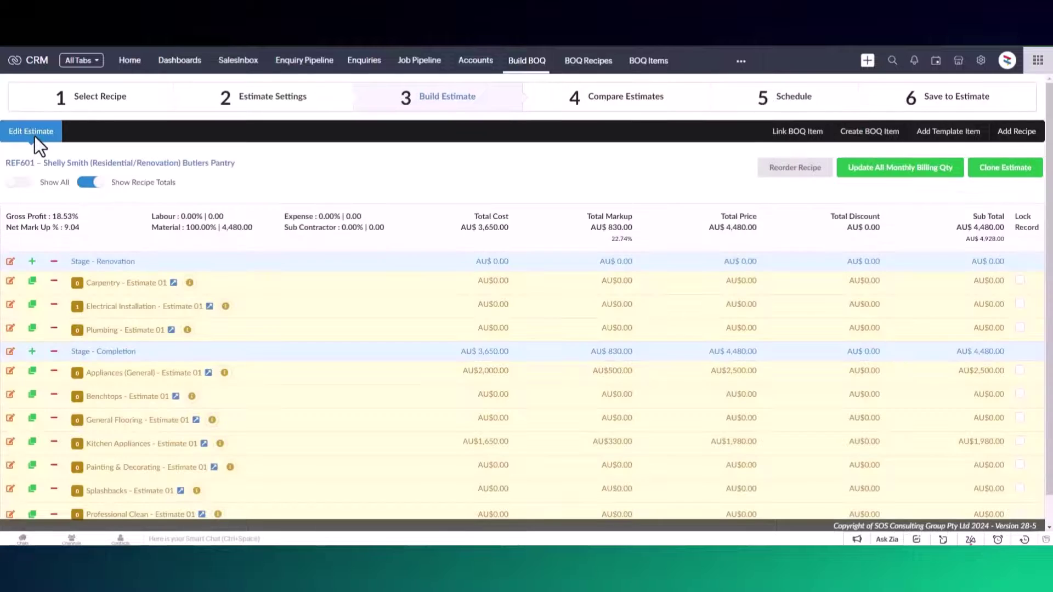
Step: Expand Carpentry, duplicate Carpentry Materials, then delete the duplicate
click(238, 282)
click(15, 342)
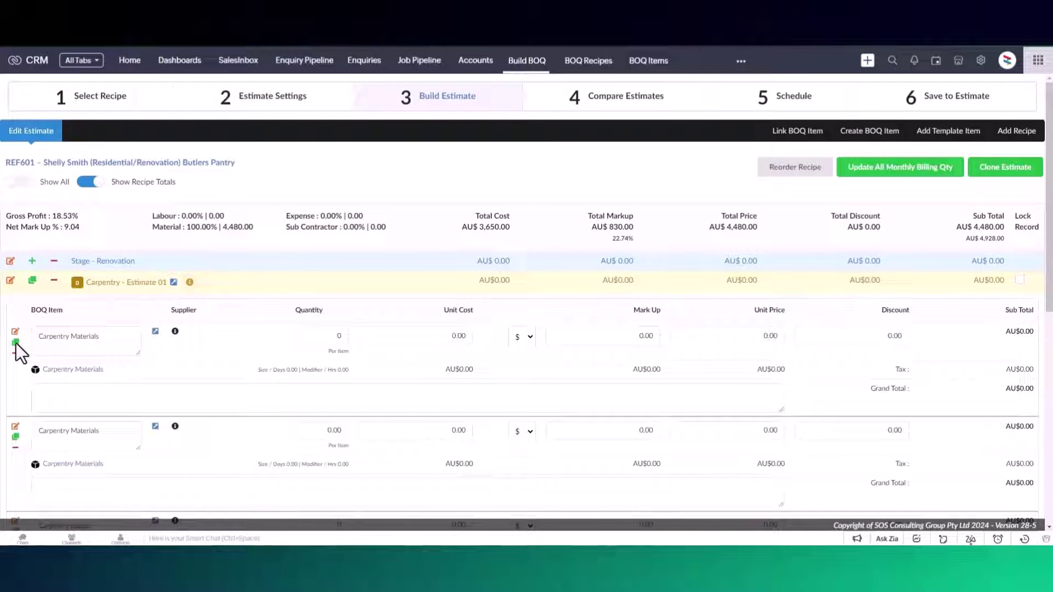
click(16, 448)
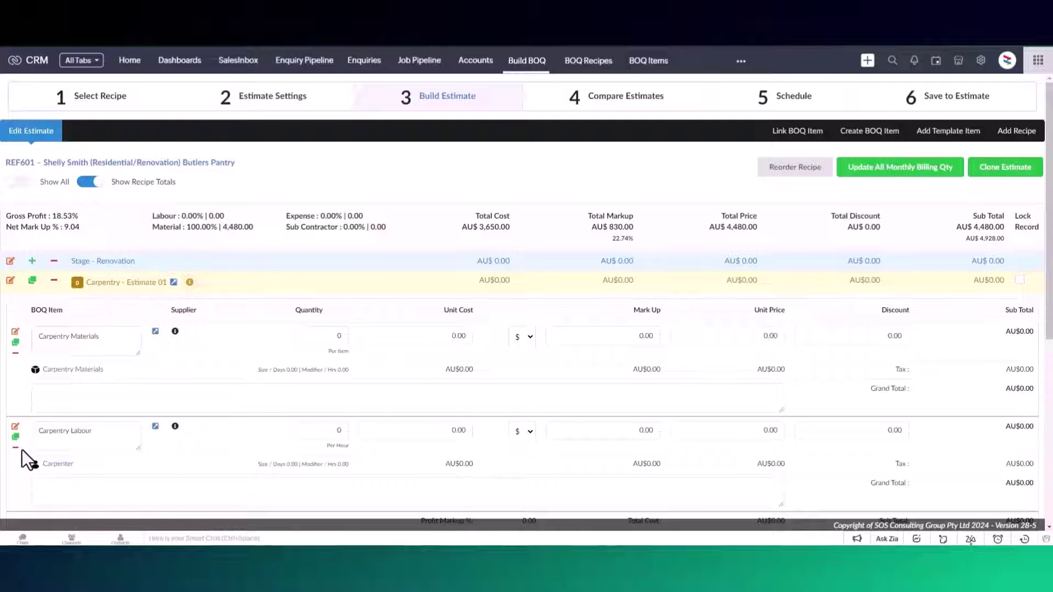
Step: Set Carpentry Labour to qty 12, unit cost 50, markup 25, discount 50, noted 'Cabinetry Fit Out'
click(345, 431)
text(12)
click(463, 430)
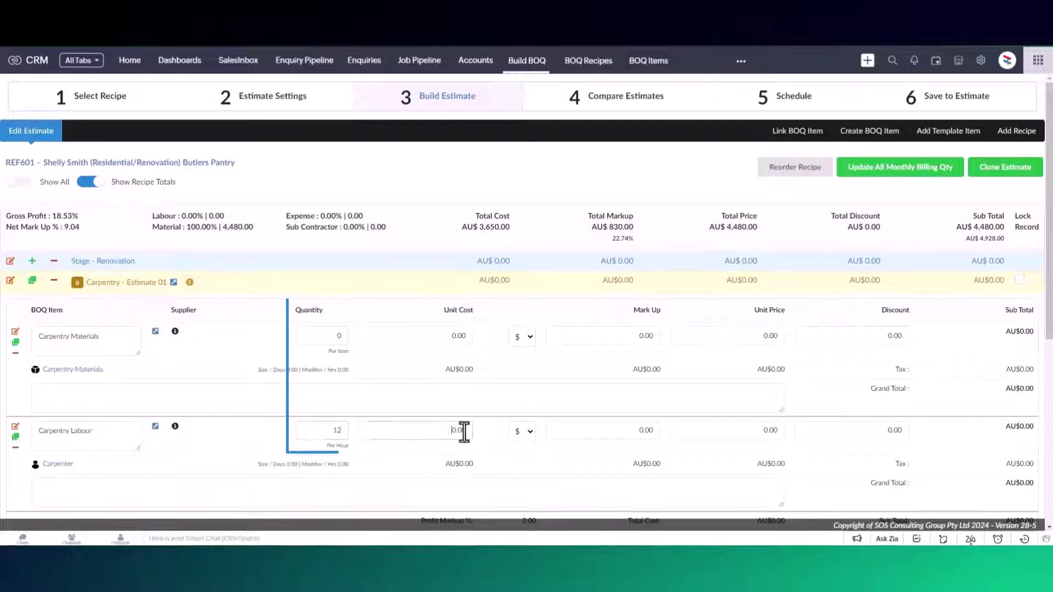
text(50)
click(655, 429)
text(25)
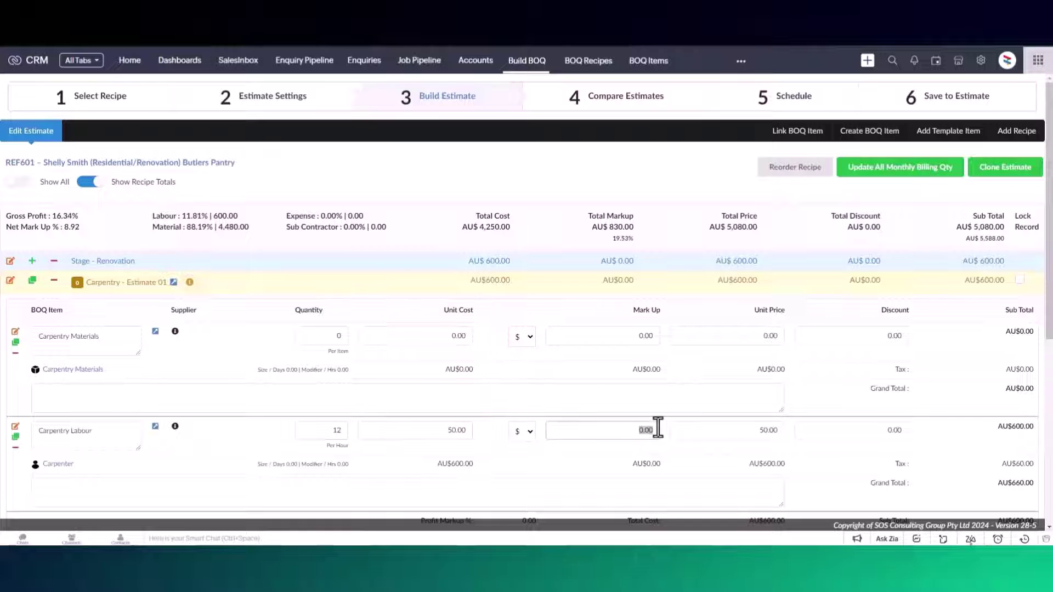
click(885, 431)
text(50)
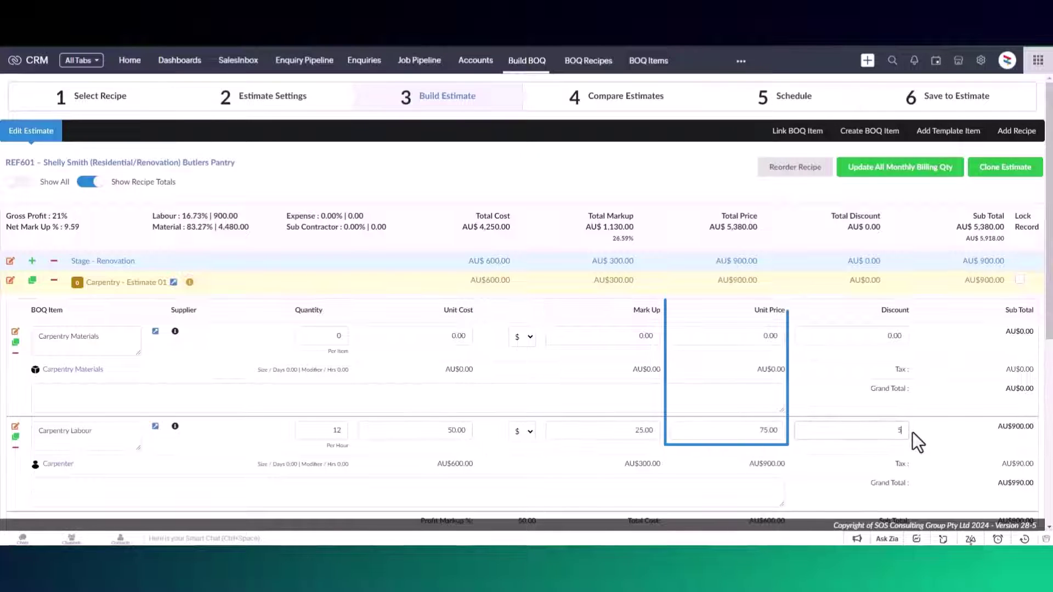
click(560, 493)
text(Cabinetry Fit Out)
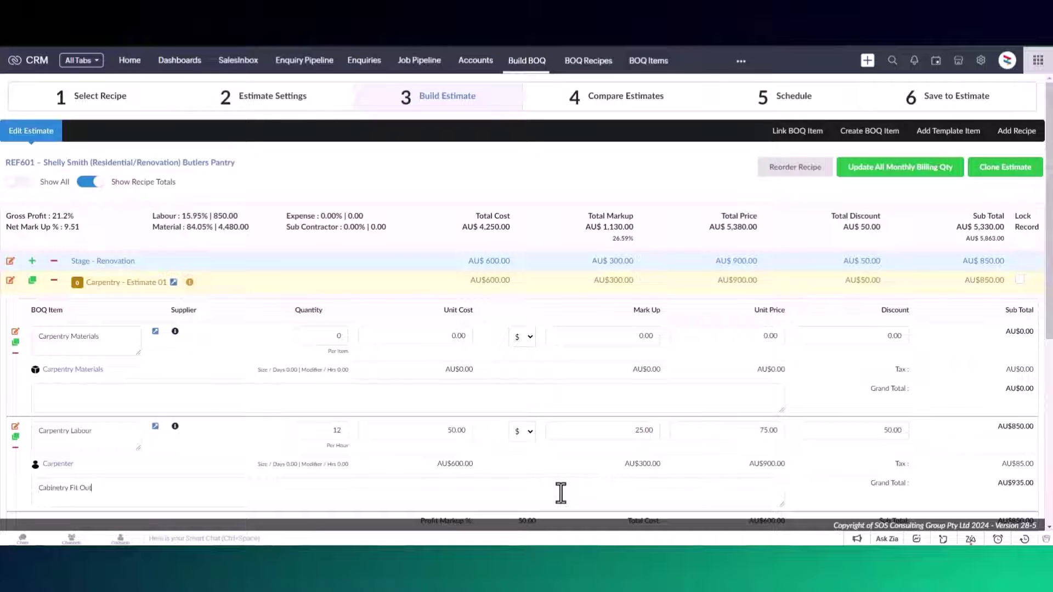
Step: Give Carpentry Materials qty 1, unit cost 500, markup 400, then collapse and lock Carpentry
click(344, 334)
text(1)
click(463, 336)
text(500)
click(605, 336)
text(400)
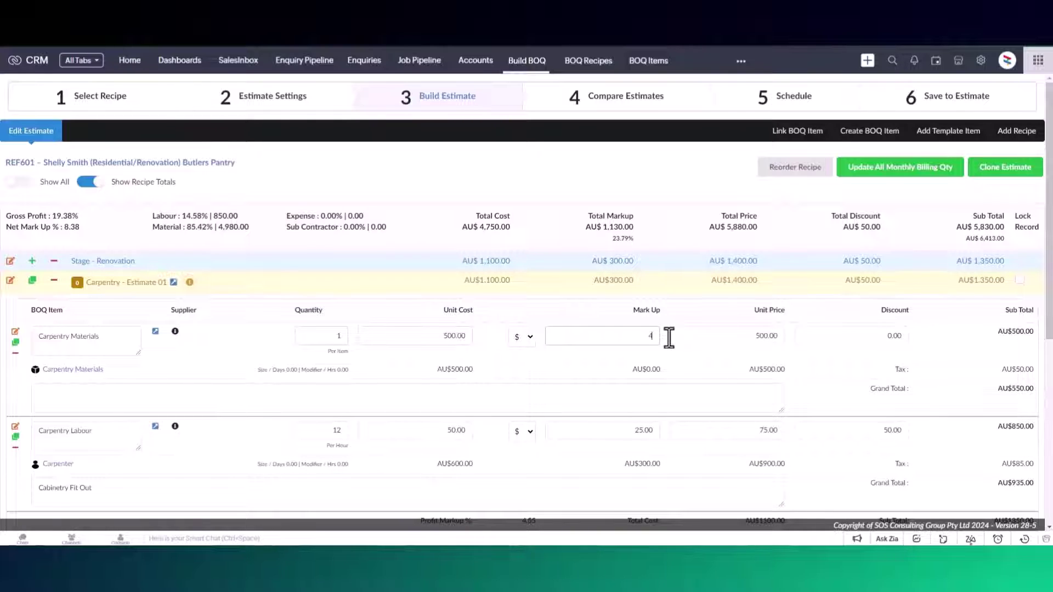
click(740, 341)
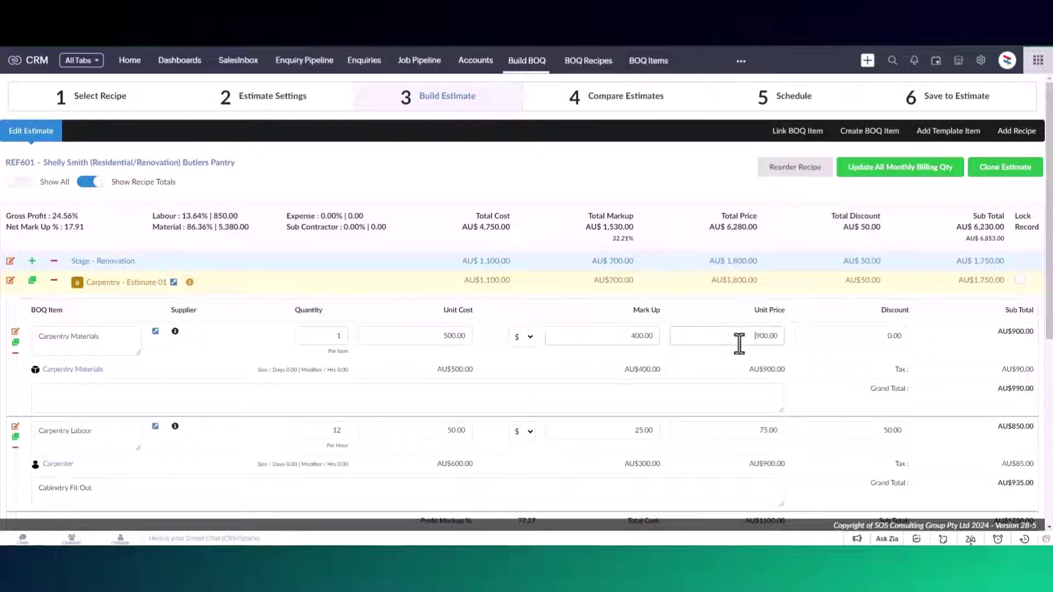
click(775, 277)
click(1019, 280)
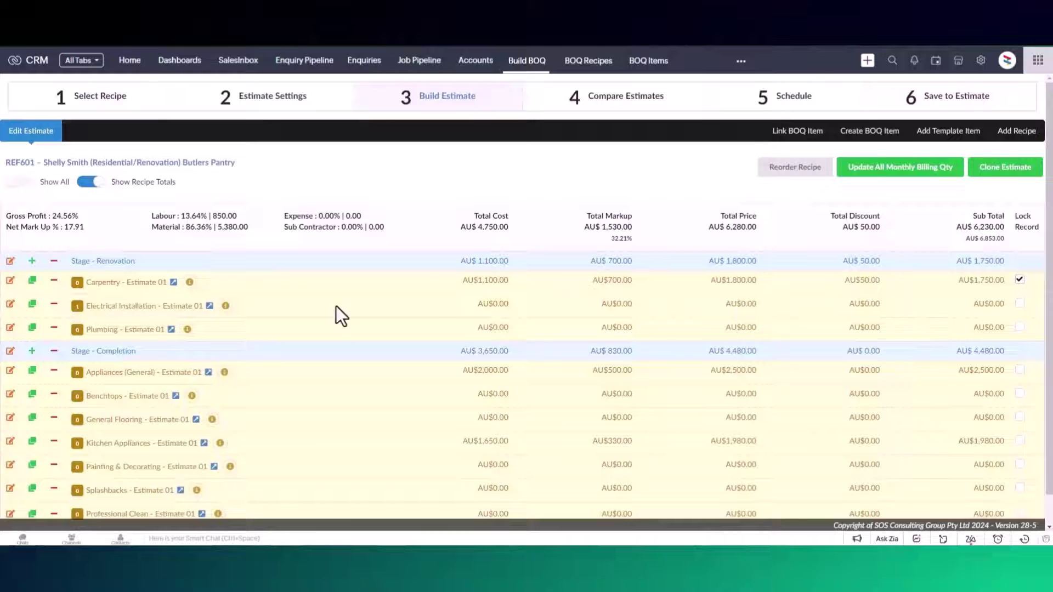
Step: Enter Electrical Services qty 1, unit cost 1500, markup 600, then collapse Electrical Installation
click(336, 305)
click(310, 359)
text(1)
click(439, 360)
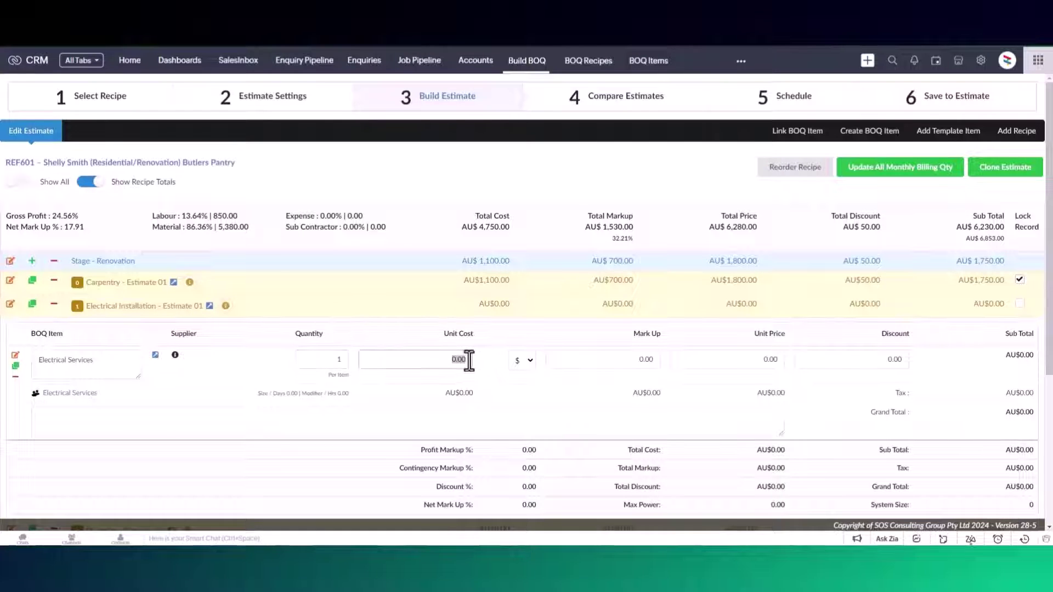
text(1500)
click(593, 359)
text(600)
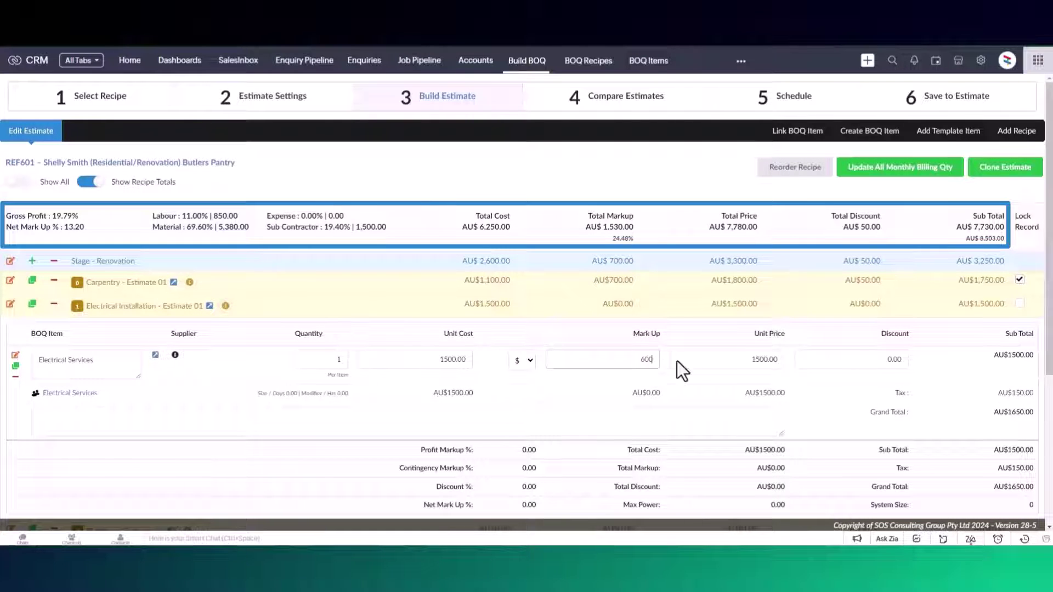
click(680, 366)
click(681, 307)
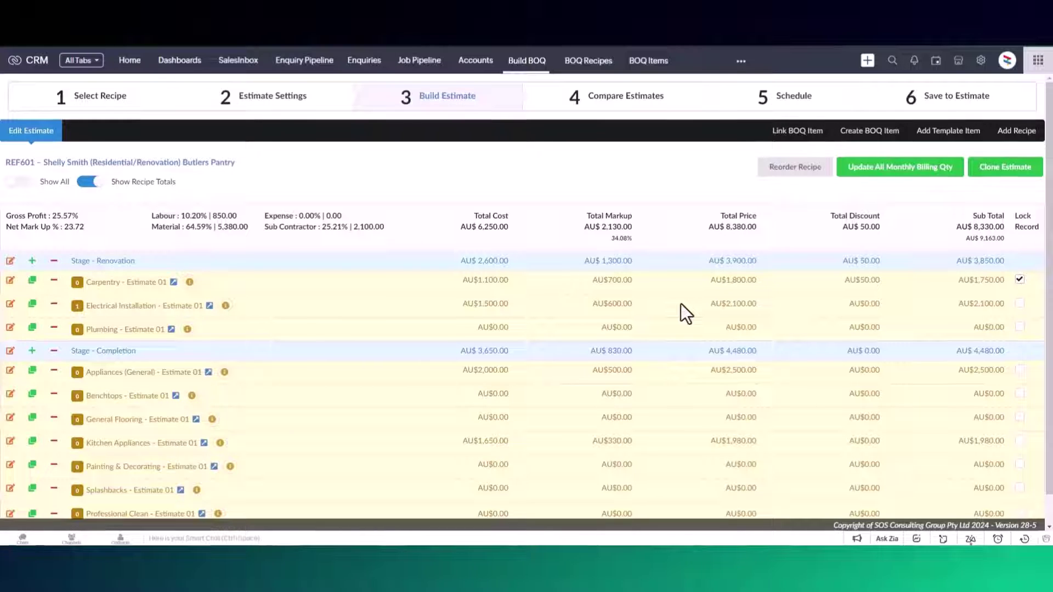
scroll(680, 303, down, 3)
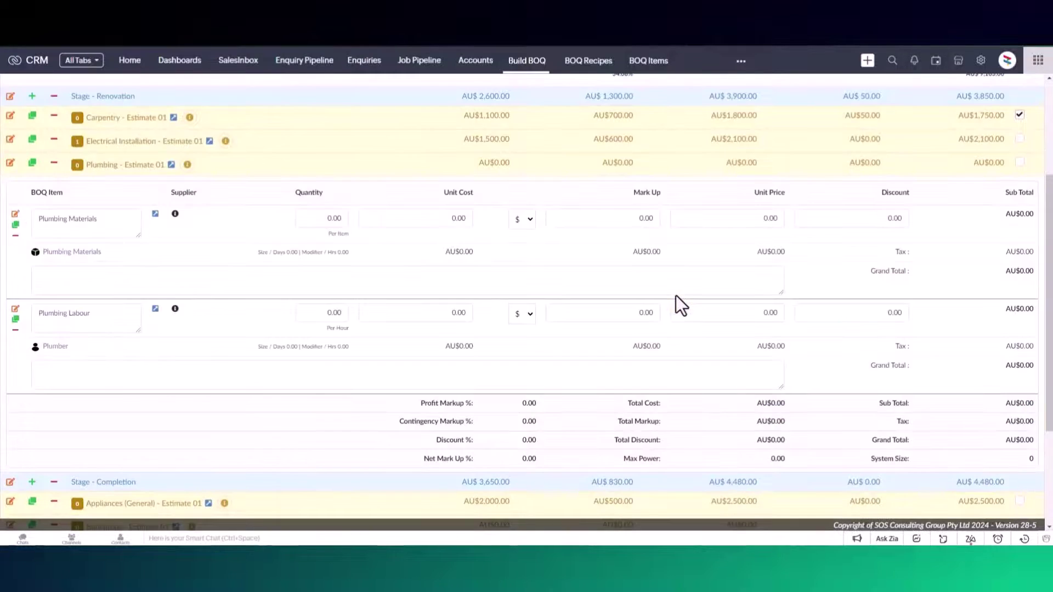
Step: Edit Plumbing Labour and change its BOQ Item Logic from Overseas Product to Recurring
click(15, 309)
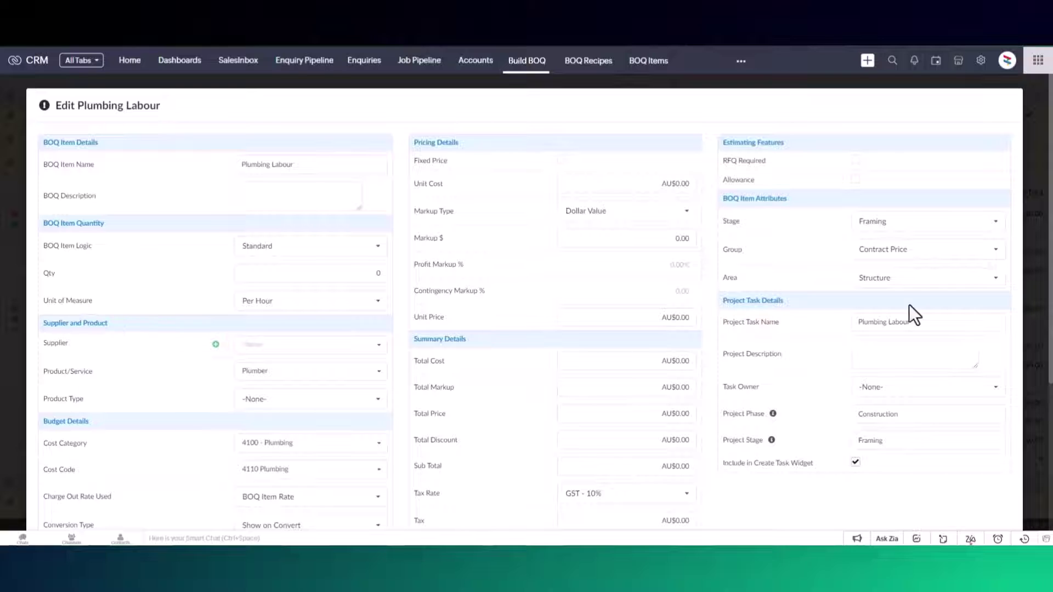
scroll(525, 302, down, 2)
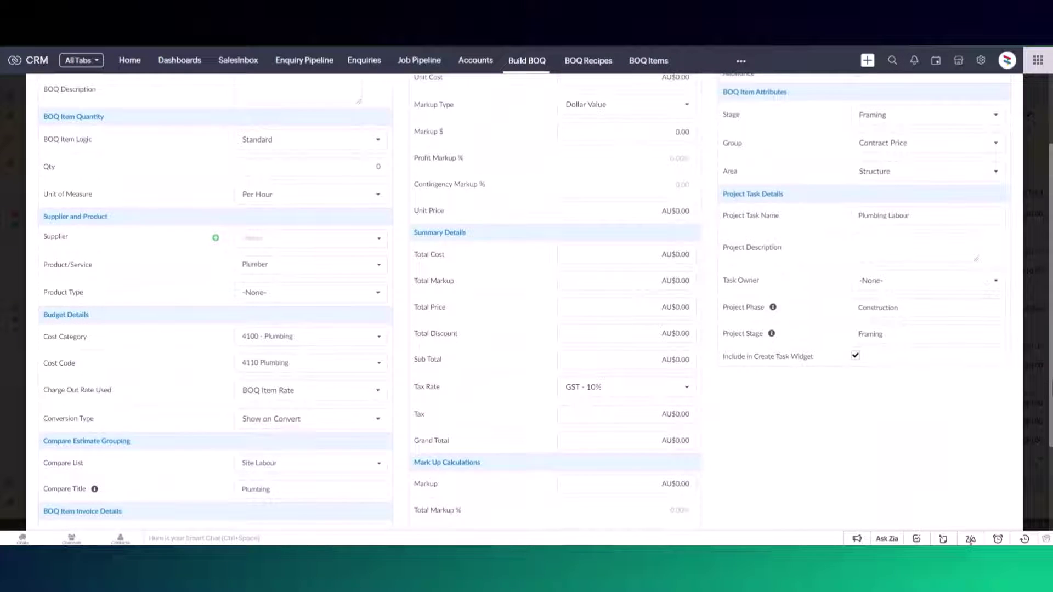
scroll(524, 301, down, 1)
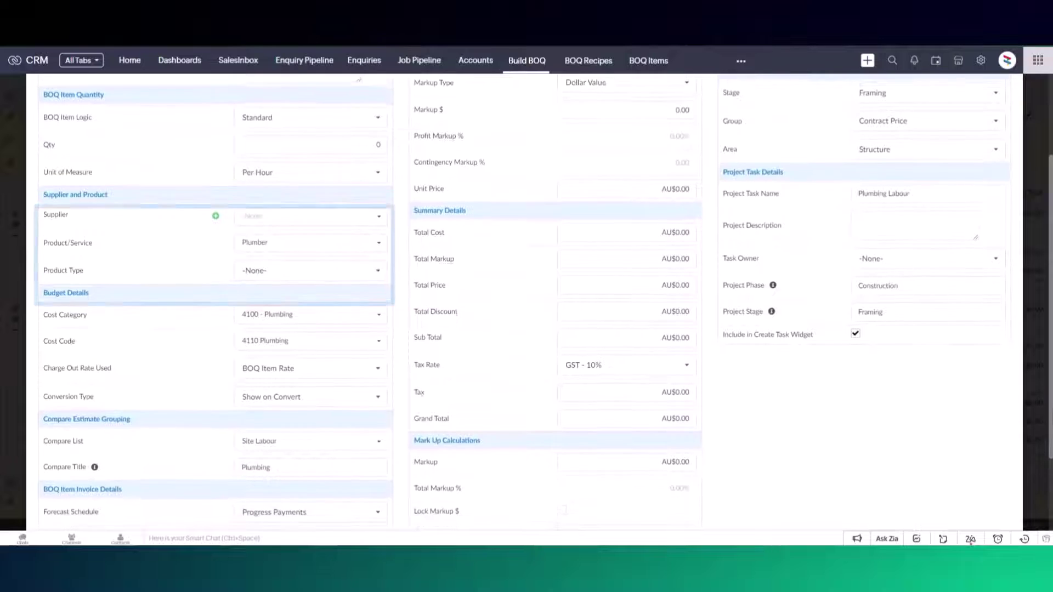
scroll(525, 302, down, 2)
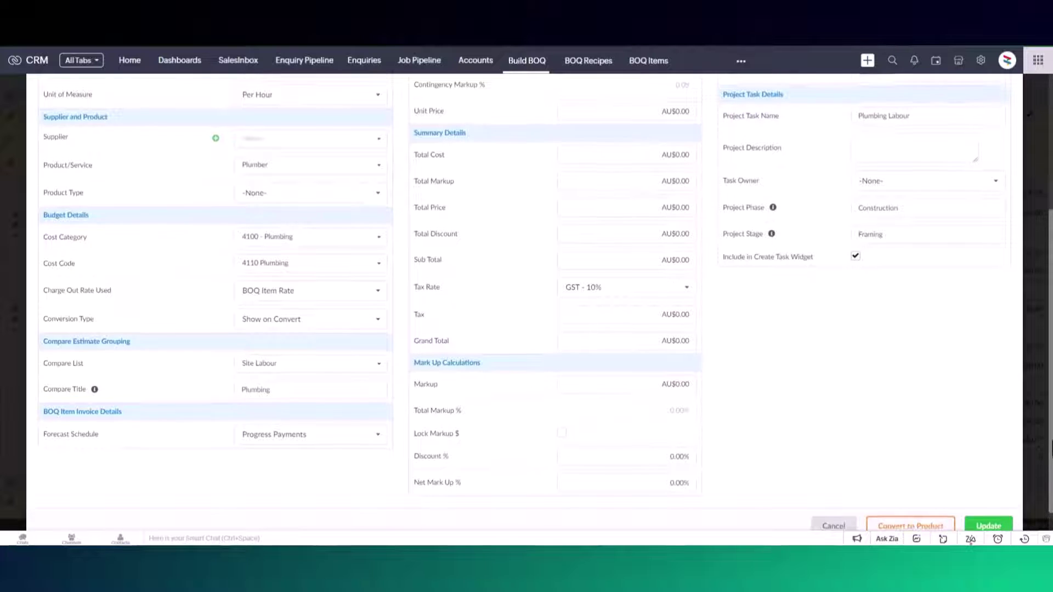
scroll(1032, 307, up, 5)
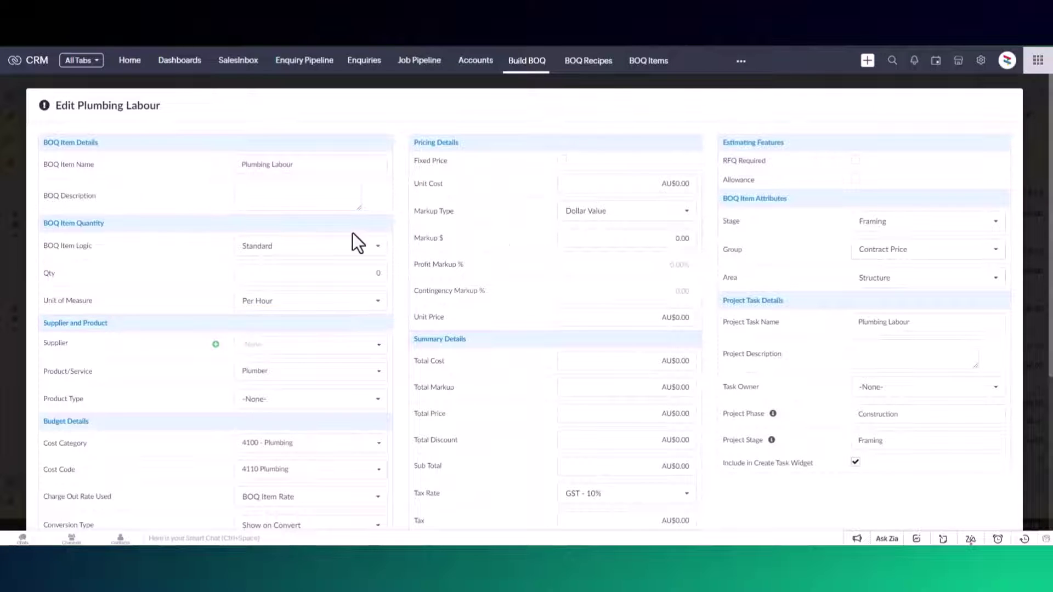
click(335, 247)
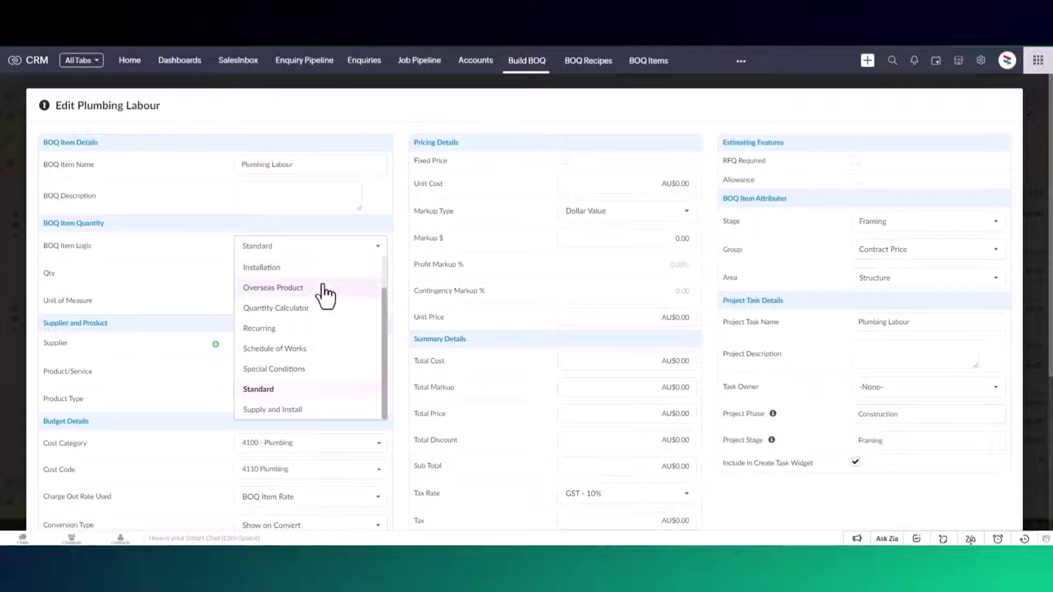
click(327, 288)
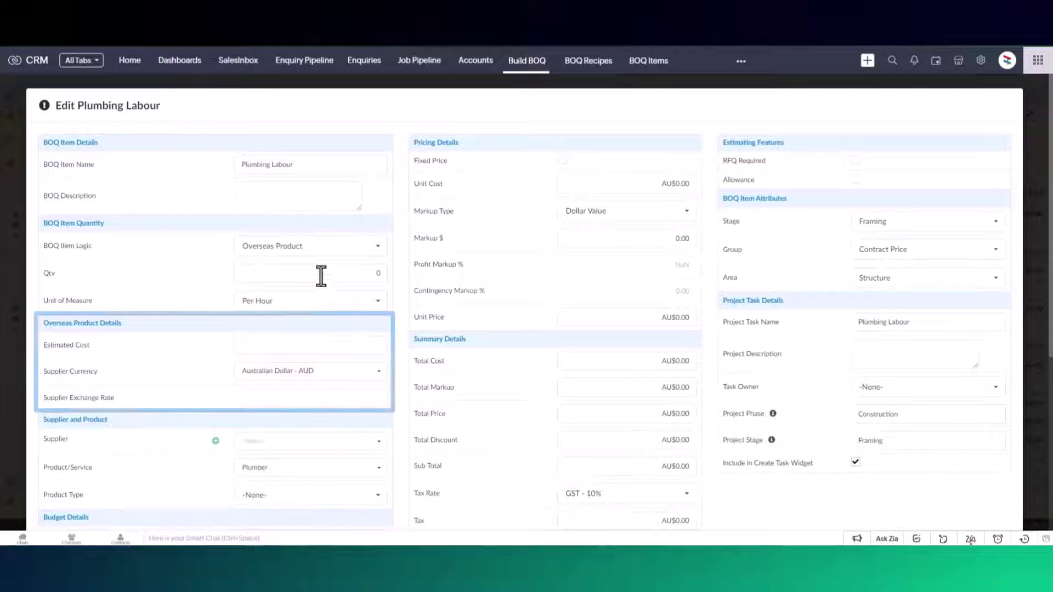
click(323, 251)
click(326, 330)
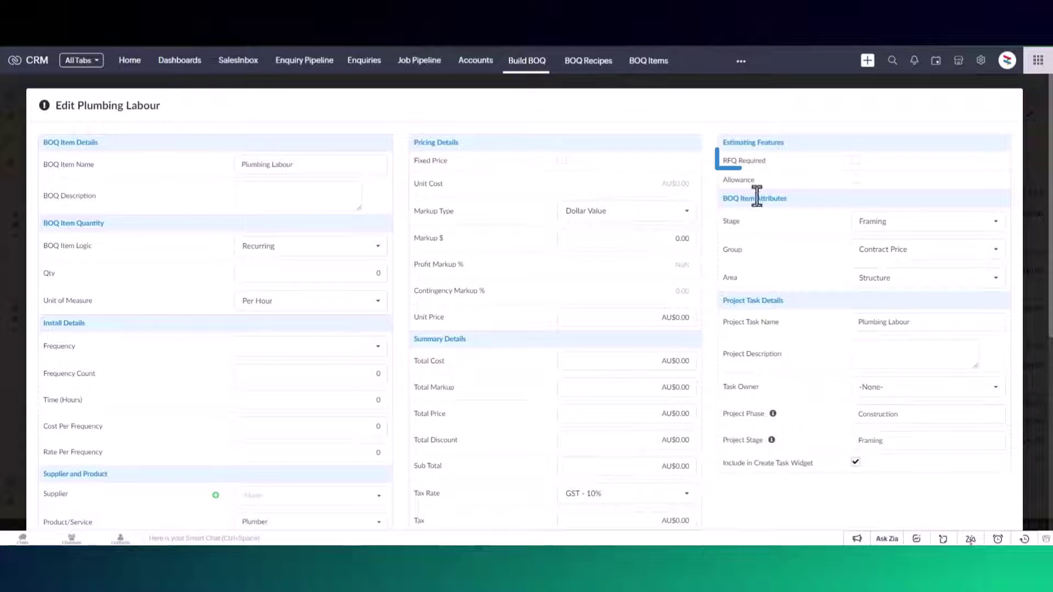
Step: Mark Plumbing Labour as an allowance, back out of the allowance forms, and review the estimate breakdown
click(856, 180)
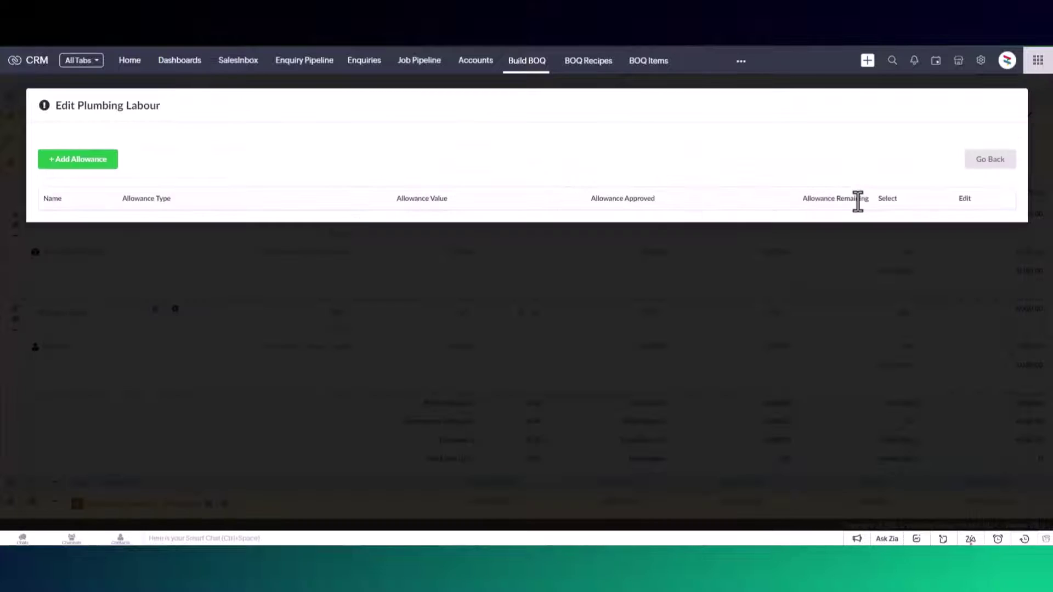
click(108, 163)
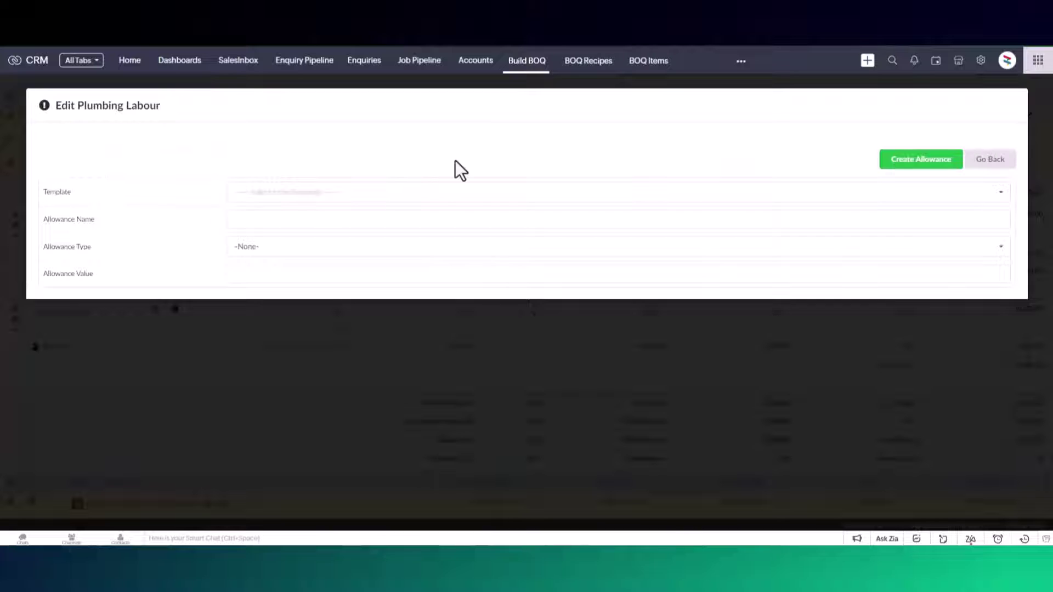
click(990, 160)
click(989, 160)
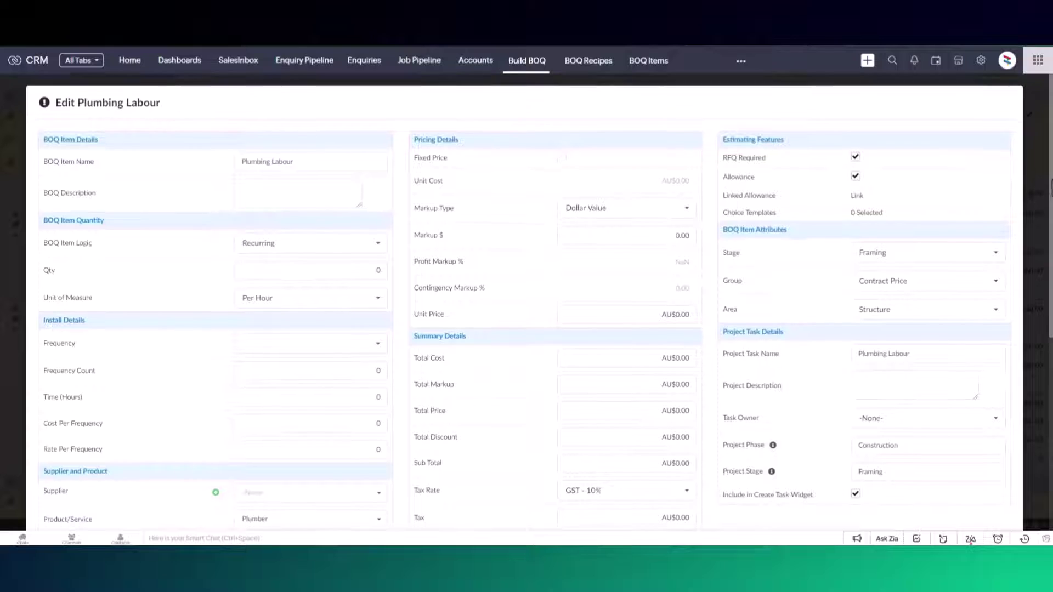
scroll(1048, 181, down, 2)
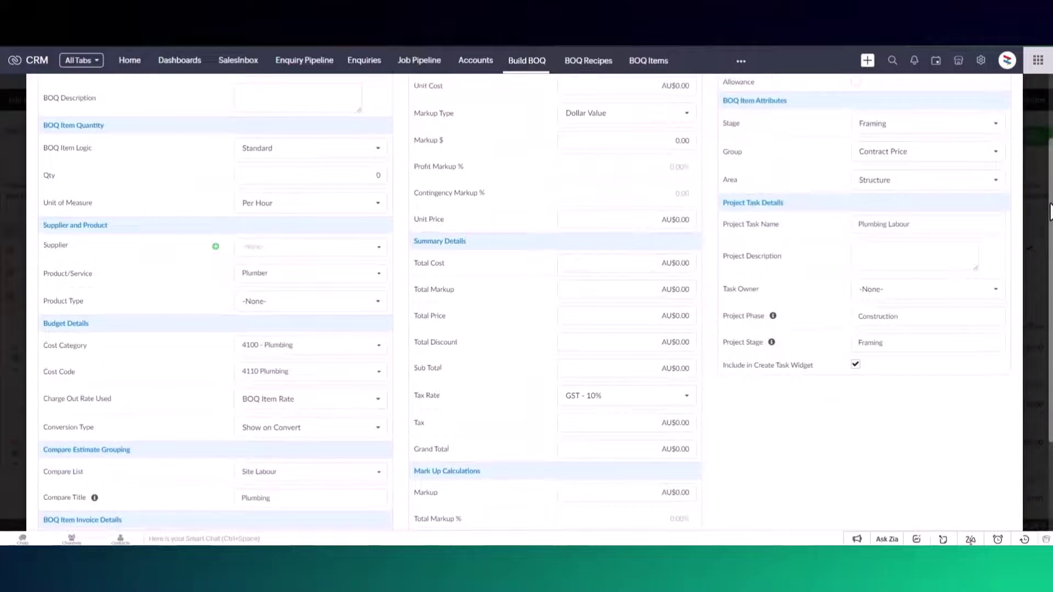
scroll(526, 301, up, 2)
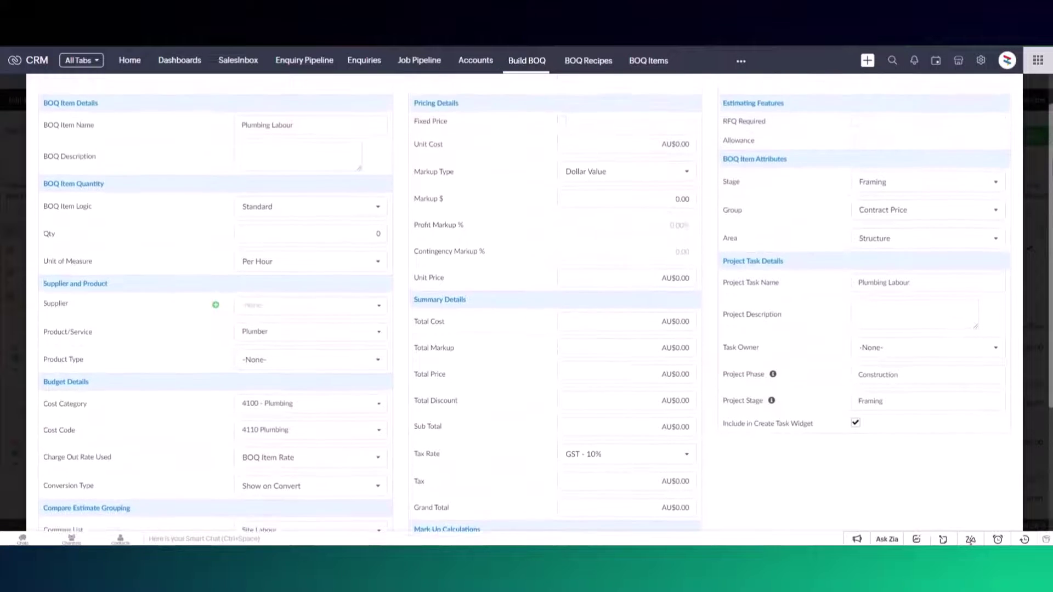
scroll(526, 302, up, 1)
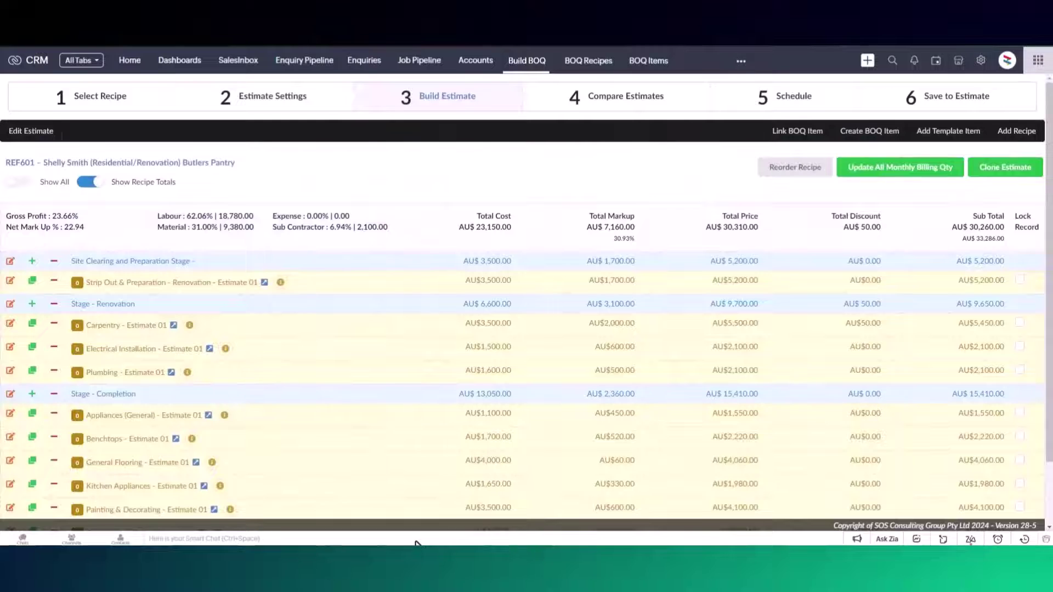
Step: Go to Compare Estimates, collapse to category totals, and expand Labour, Materials and Expenses
click(577, 104)
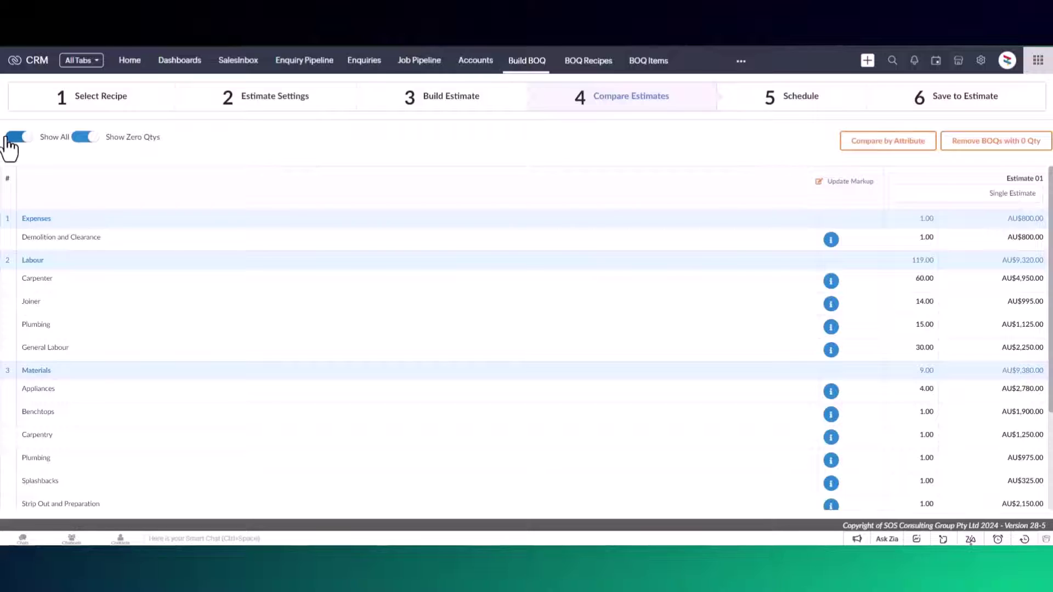
click(16, 138)
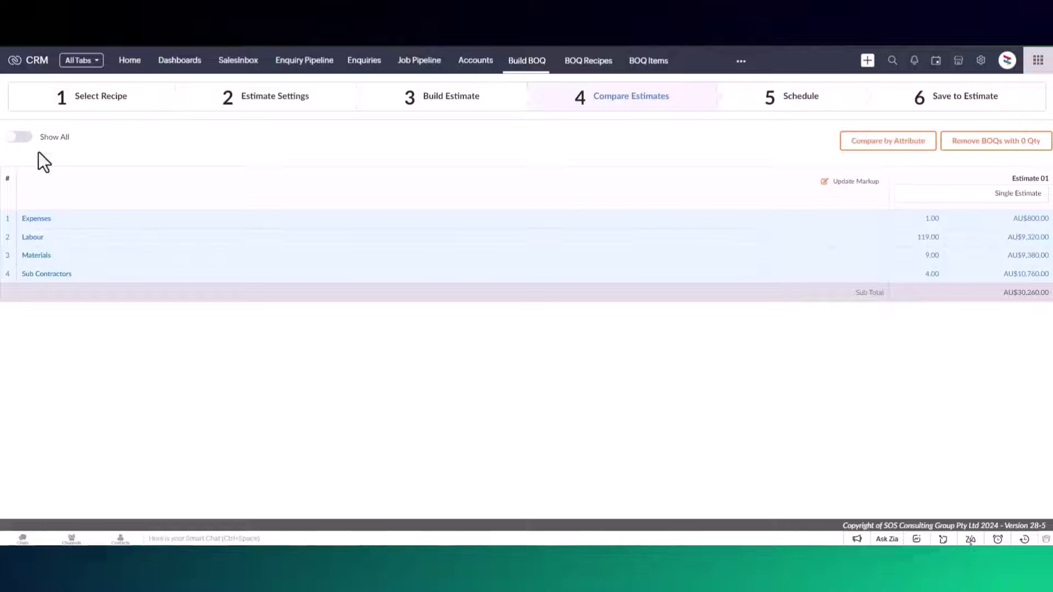
click(203, 239)
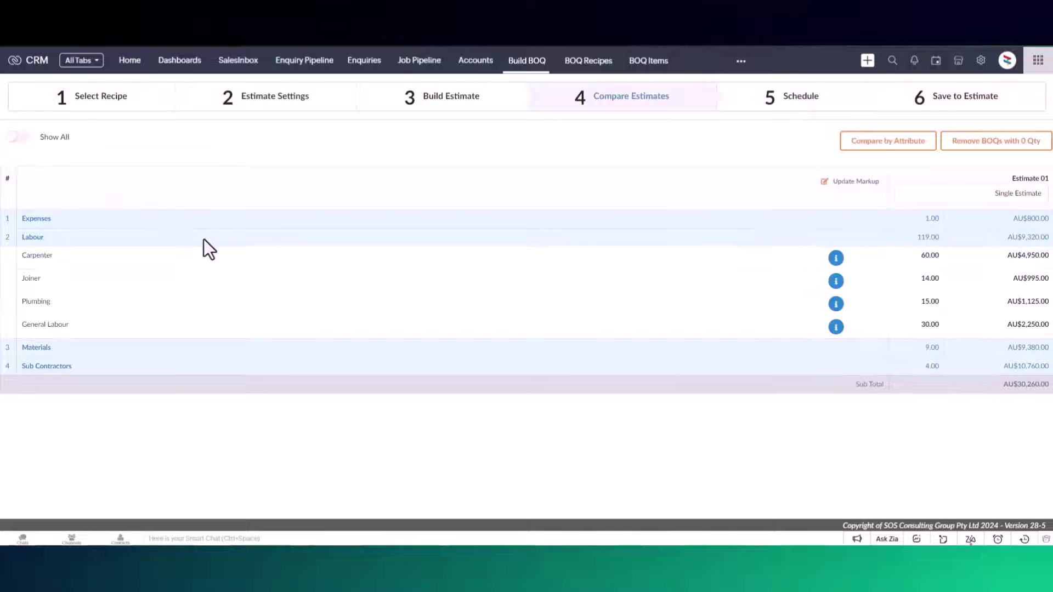
click(215, 346)
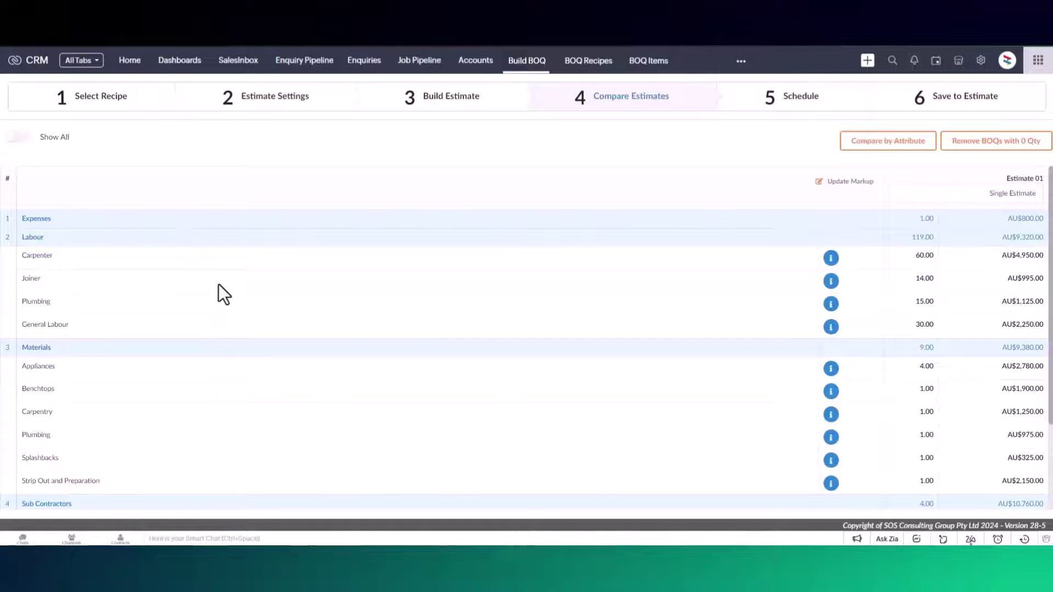
click(221, 219)
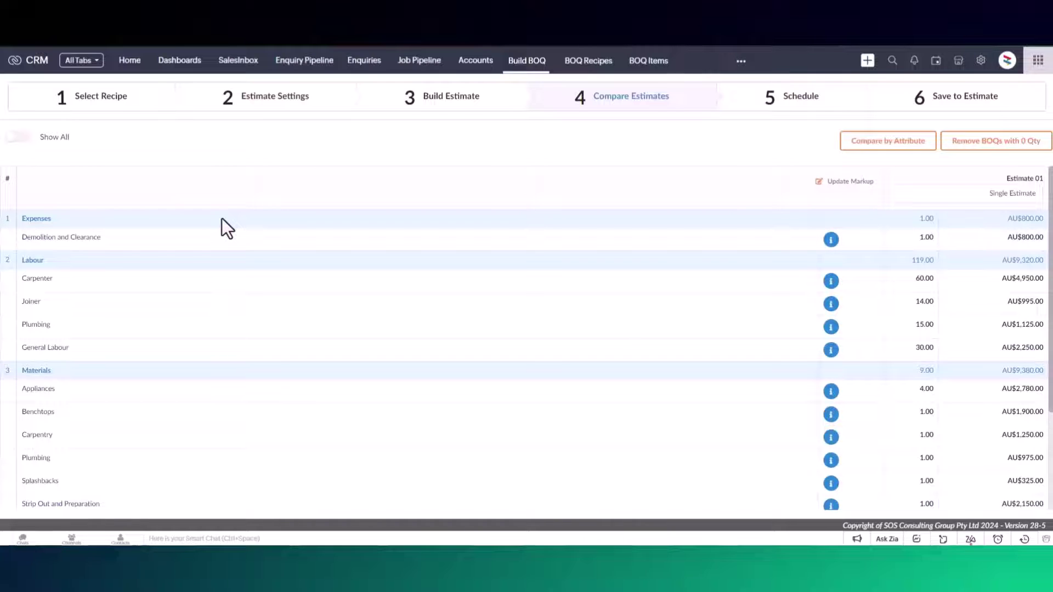
Step: Update the Joiner's Benchtops Labour line to AU$90 unit price and quantity 8, then collapse to category totals
click(829, 305)
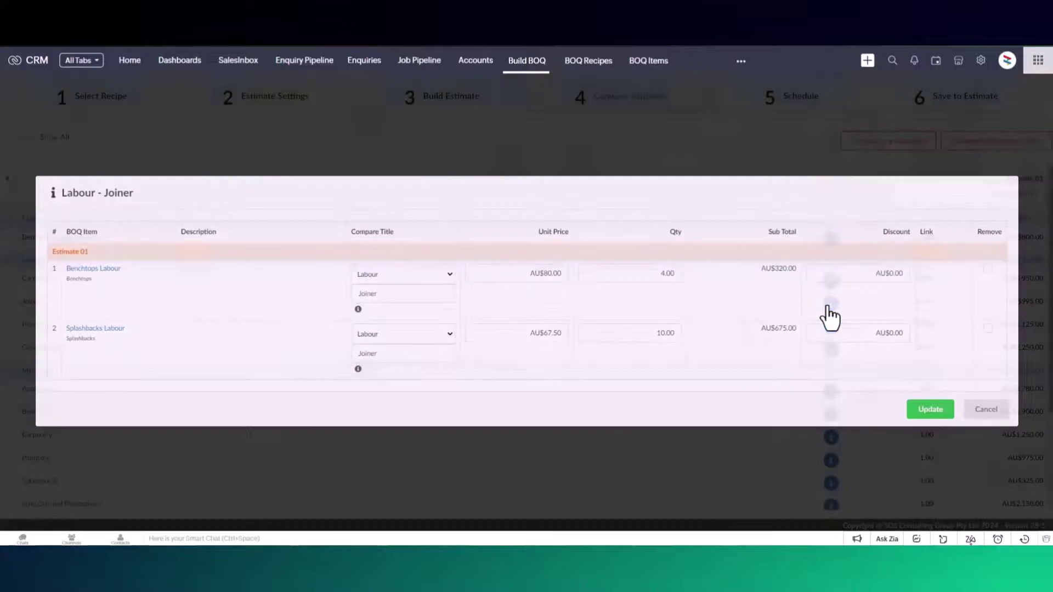
click(430, 275)
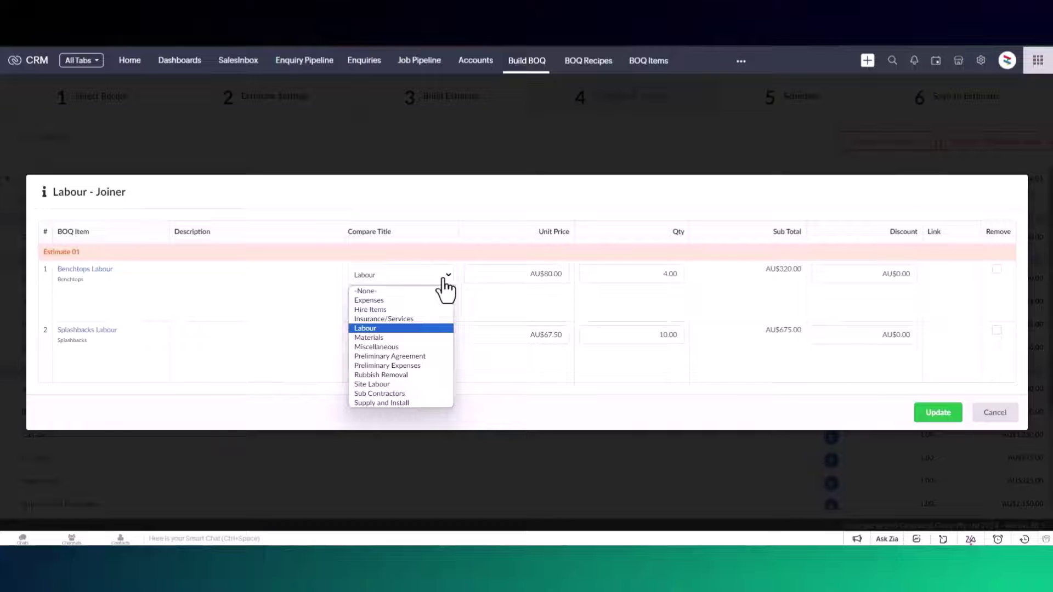
click(567, 273)
text(90)
click(683, 273)
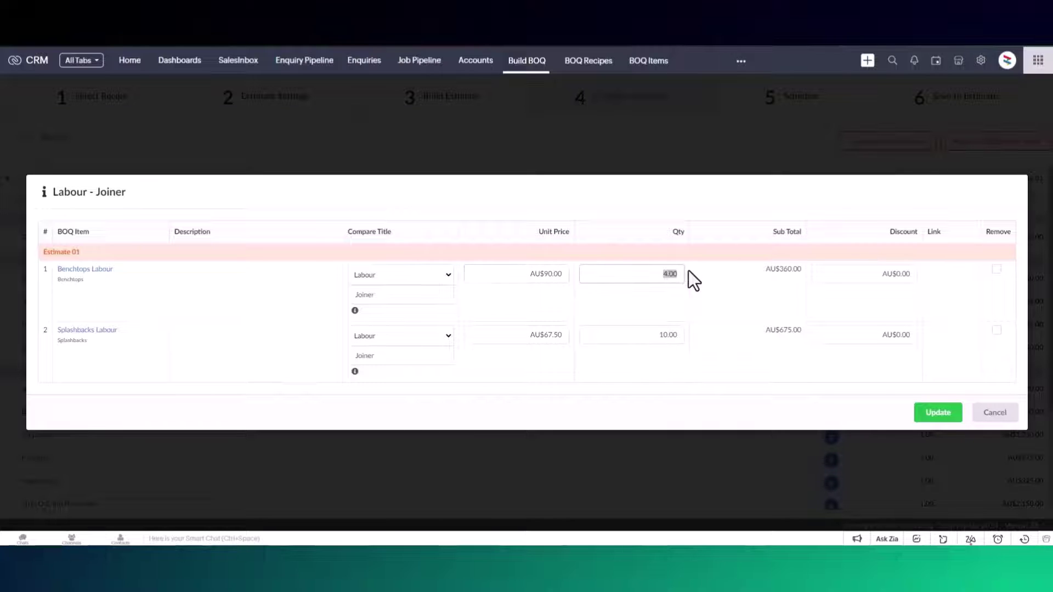
text(8)
click(683, 298)
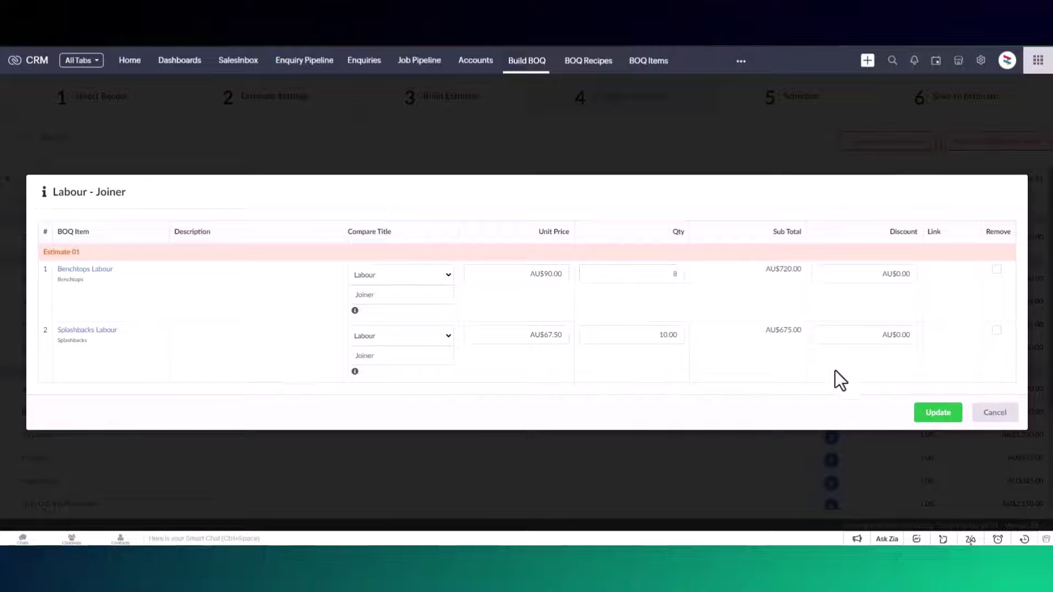
click(918, 415)
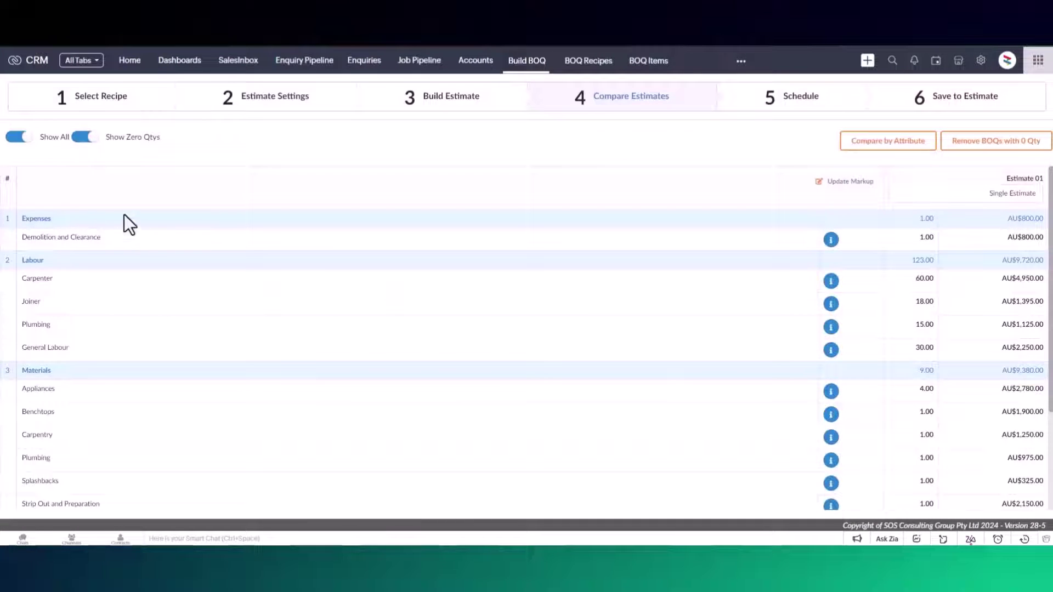
click(10, 141)
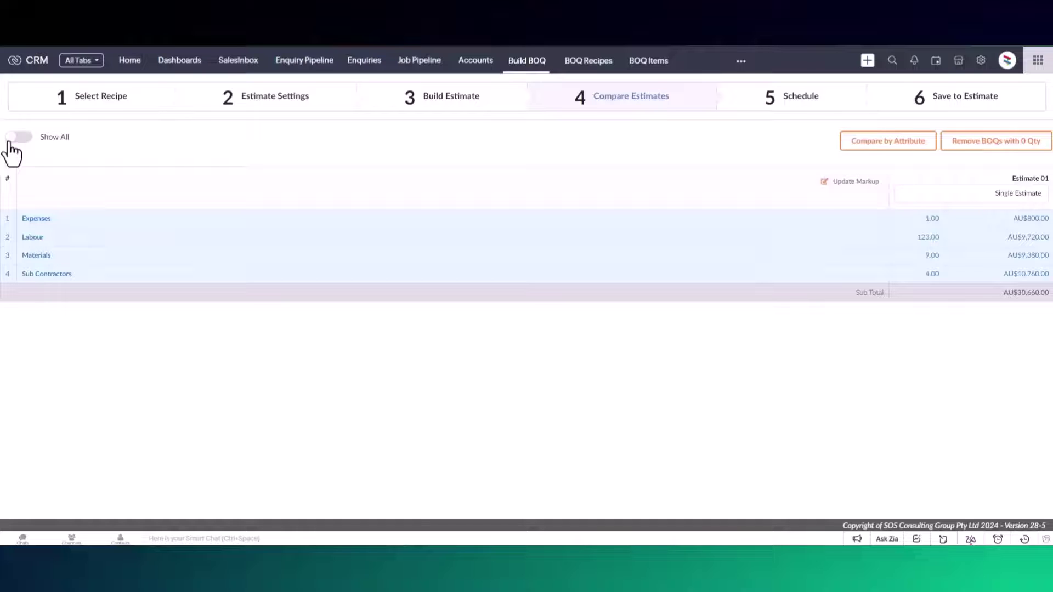
Step: Change Estimate 01's profit markup to 35%, save it, and collapse the comparison to category totals
click(832, 185)
double_click(1026, 294)
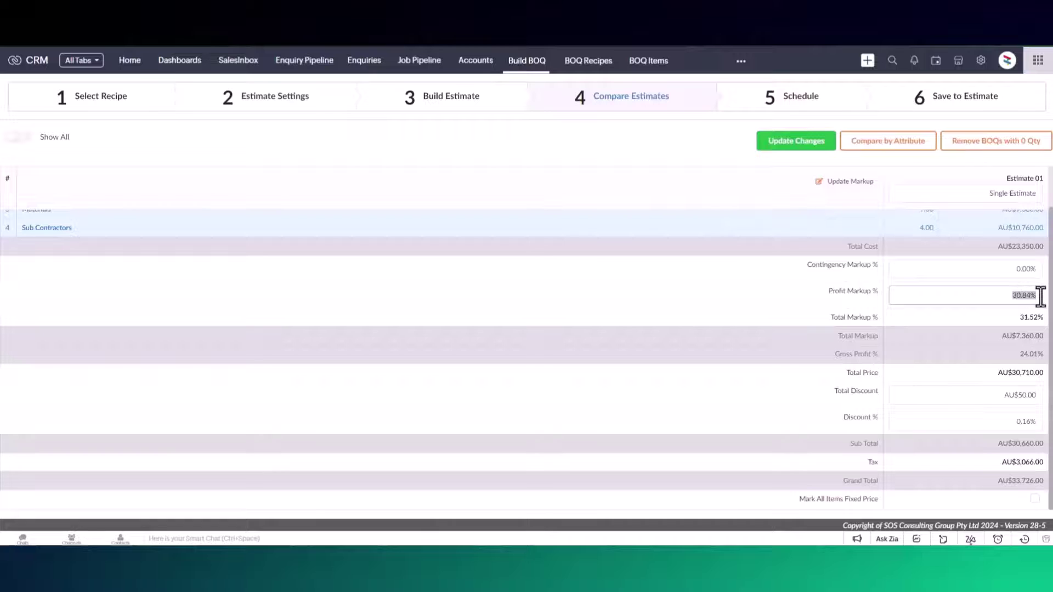
text(35)
click(766, 141)
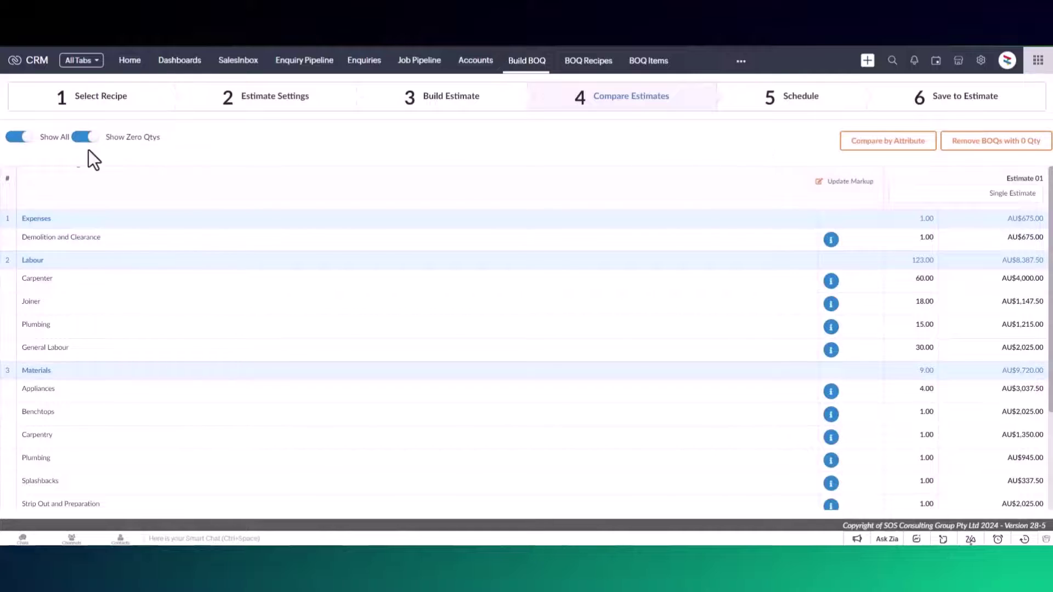
click(19, 137)
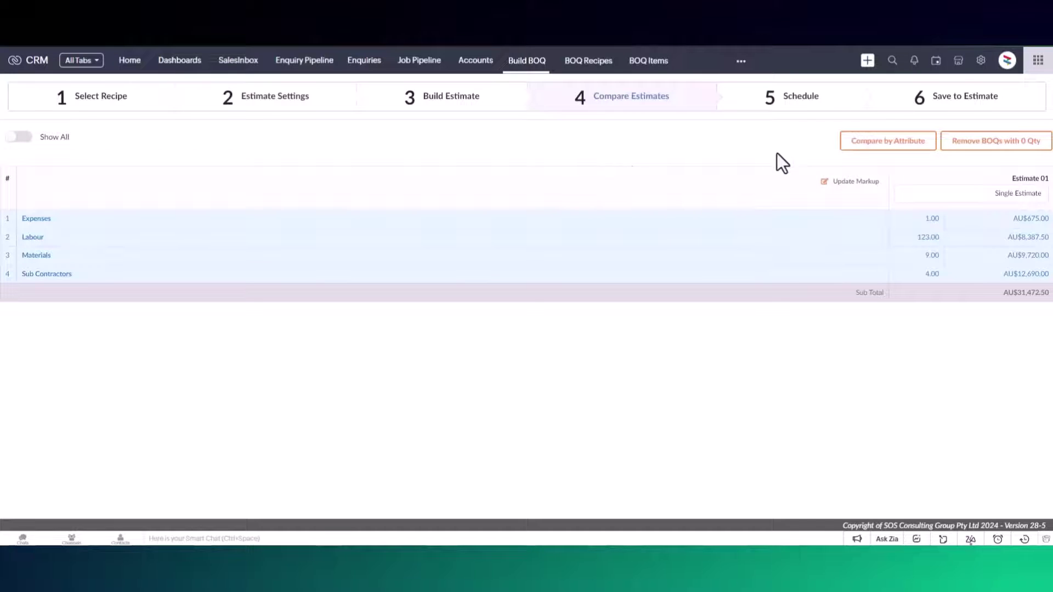
Step: Compare the estimates by the Product Category attribute
click(855, 144)
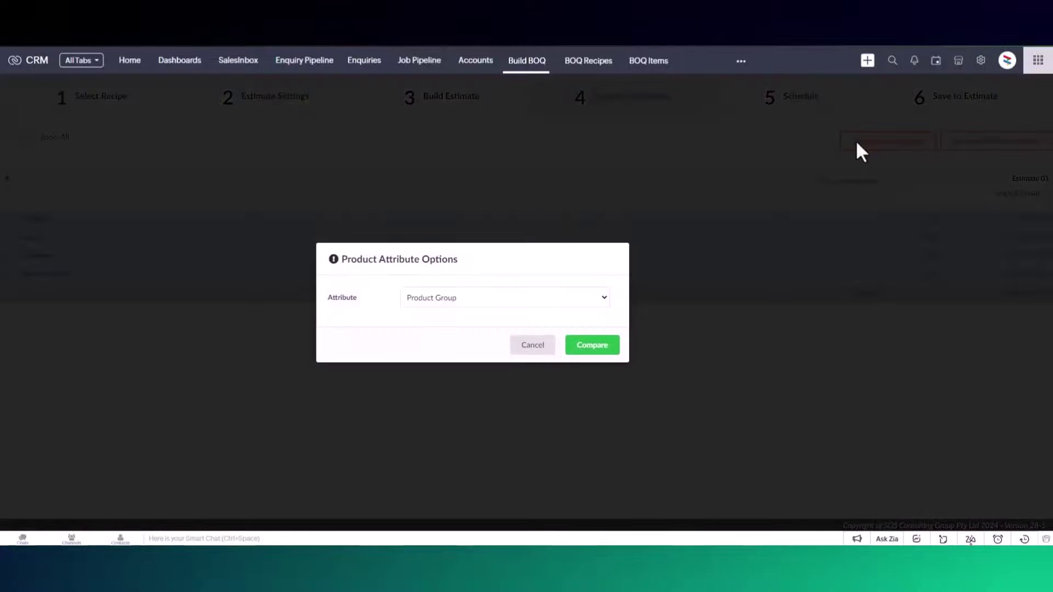
click(602, 298)
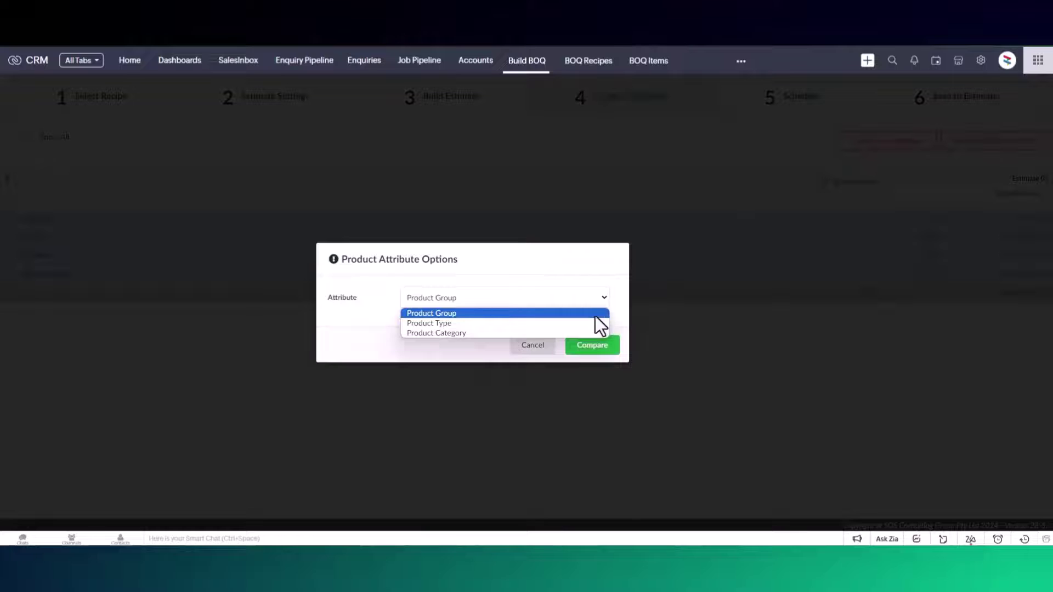
click(593, 333)
click(594, 345)
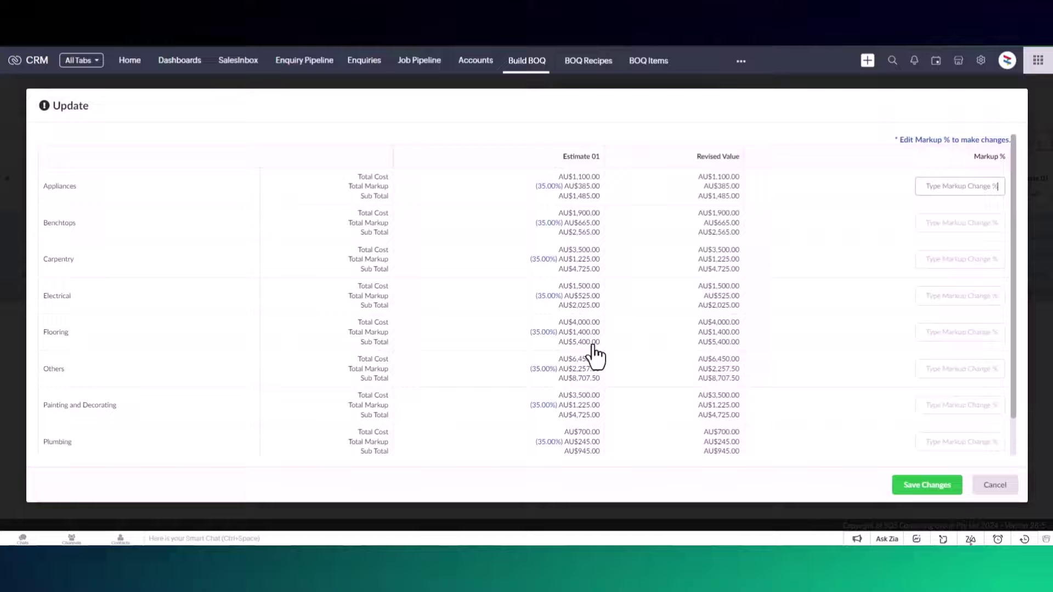
Step: Set the Benchtops markup to 25% and Electrical to 20%, save, and collapse to category totals
click(963, 220)
text(25)
click(959, 295)
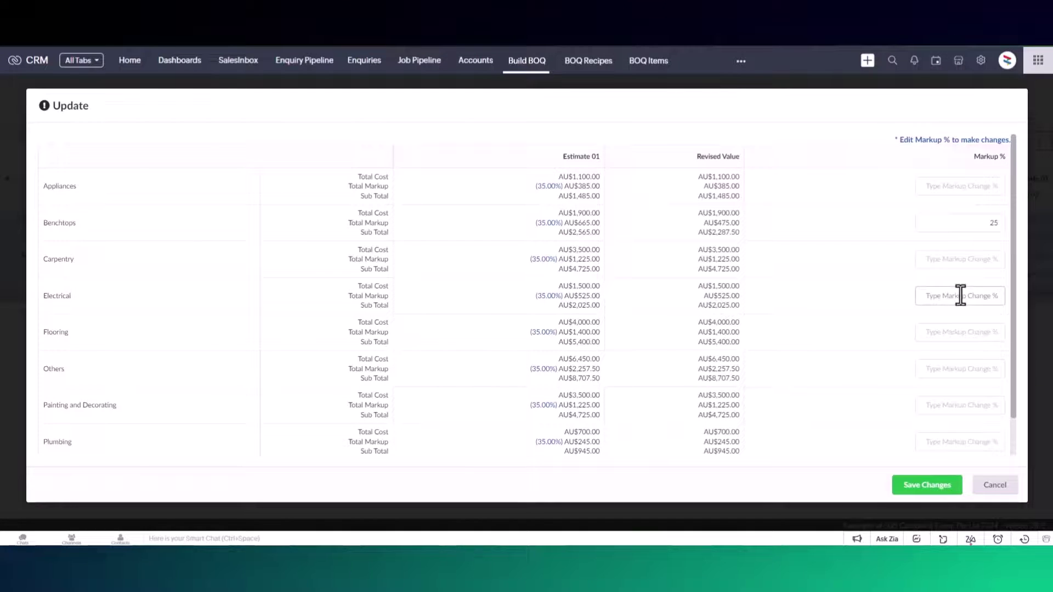
text(20)
click(905, 484)
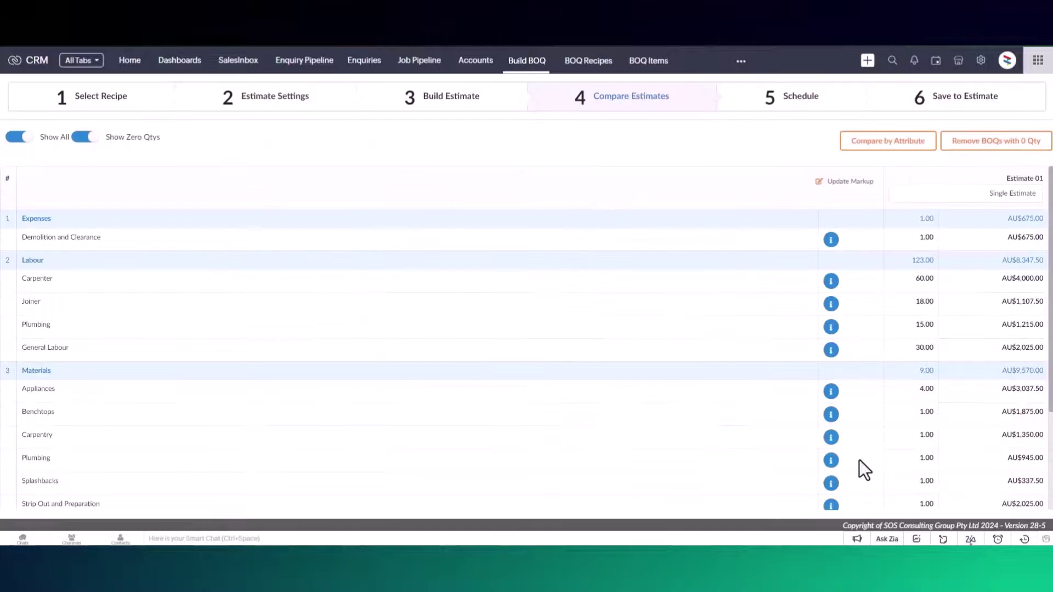
click(17, 137)
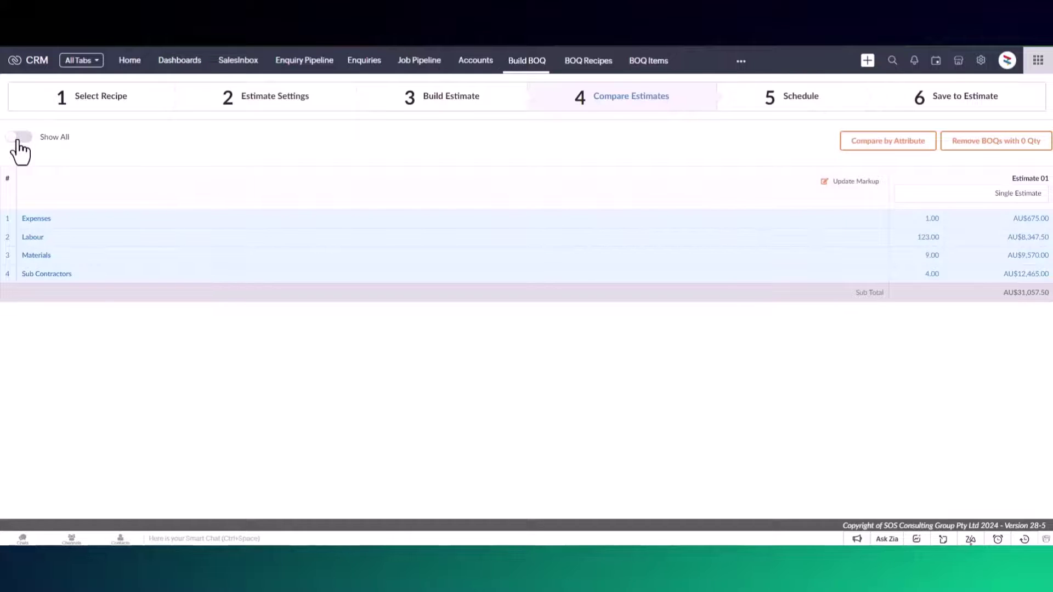
Step: Clone Estimate 01 into Estimate 02 from the Build Estimate step
click(442, 108)
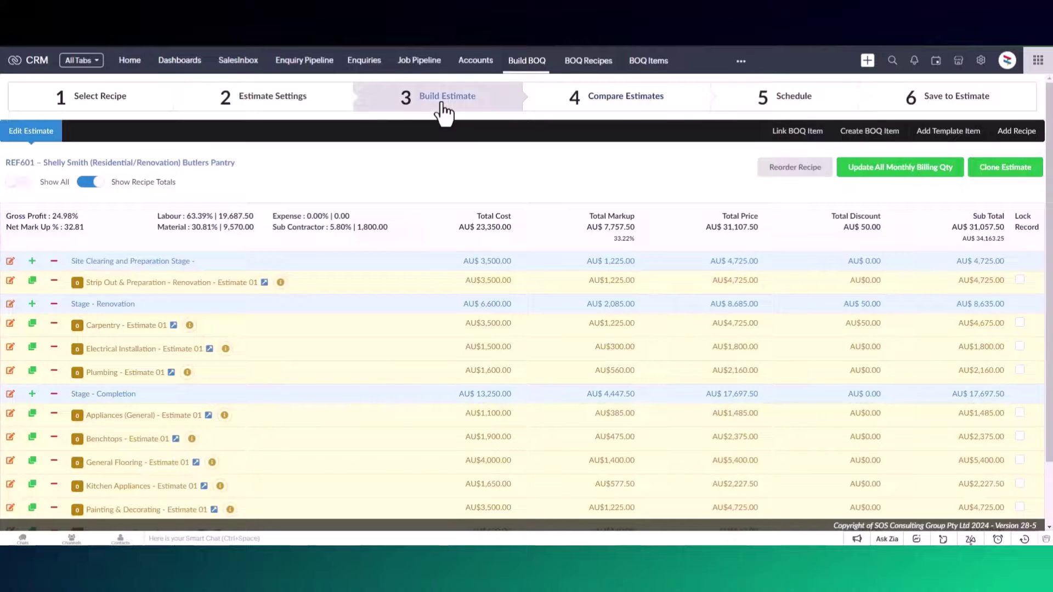
click(1007, 168)
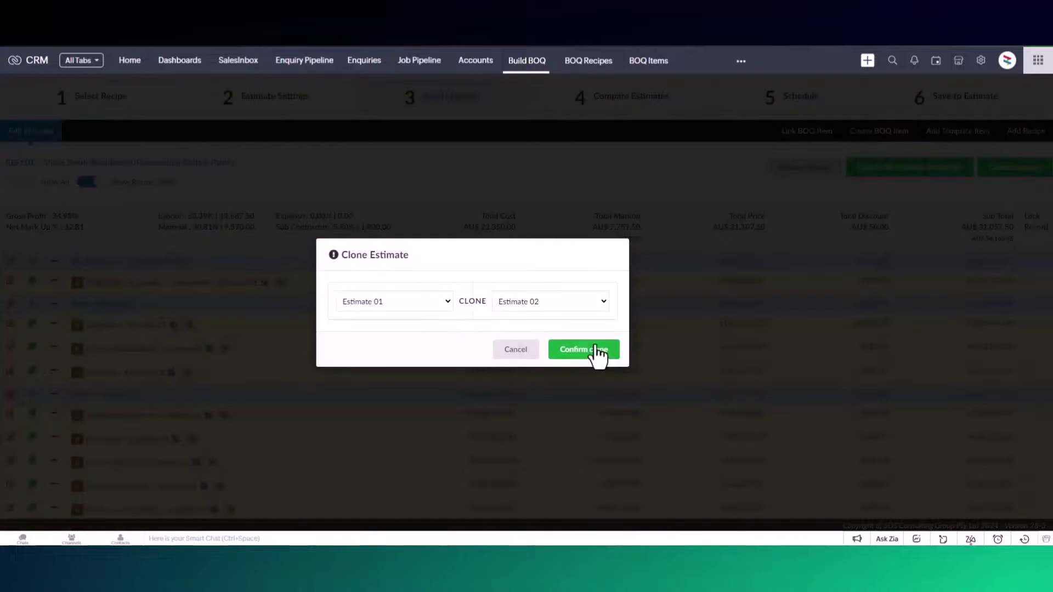
click(597, 347)
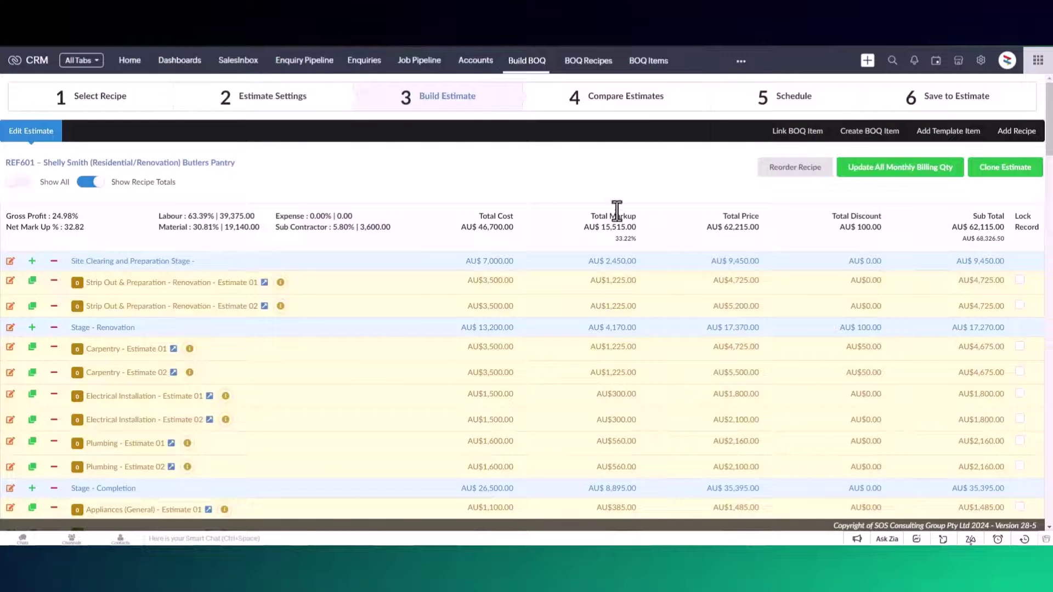
Step: Delete the Estimate 02 column from the comparison and advance to the Schedule step
click(636, 107)
click(9, 141)
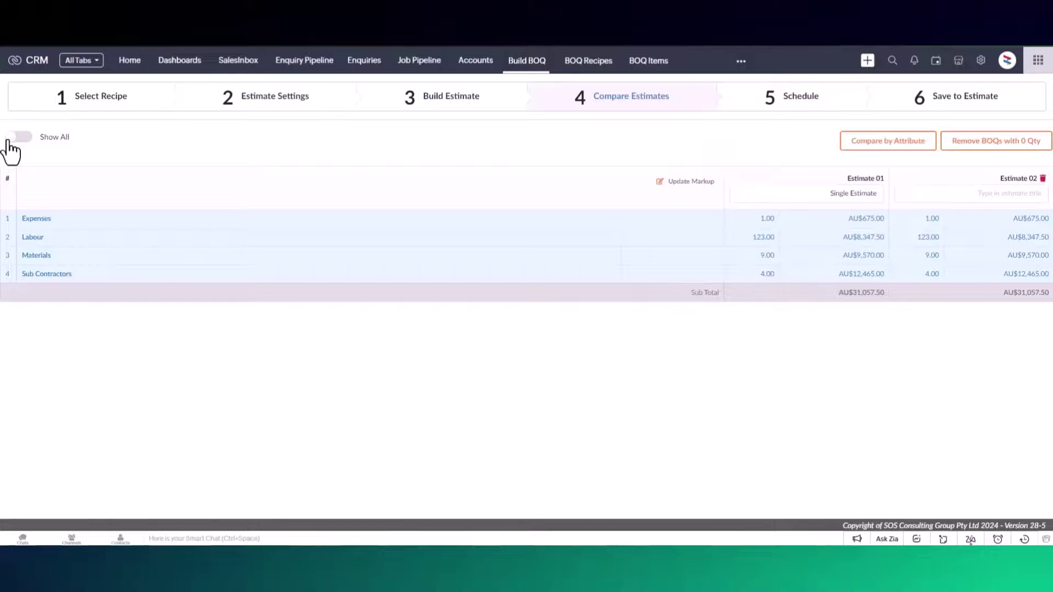
click(1042, 179)
click(539, 346)
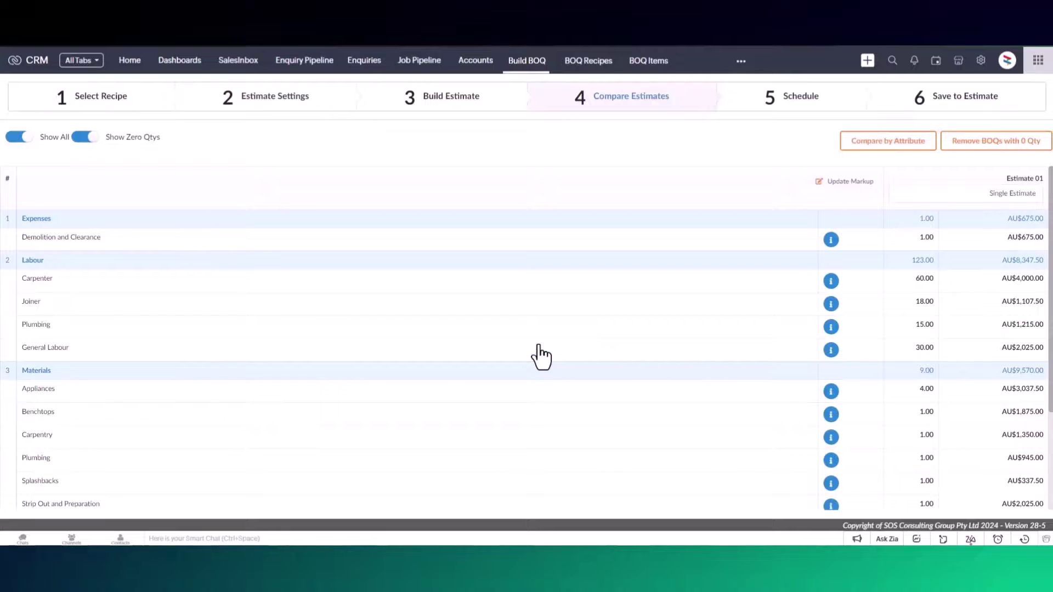
click(756, 110)
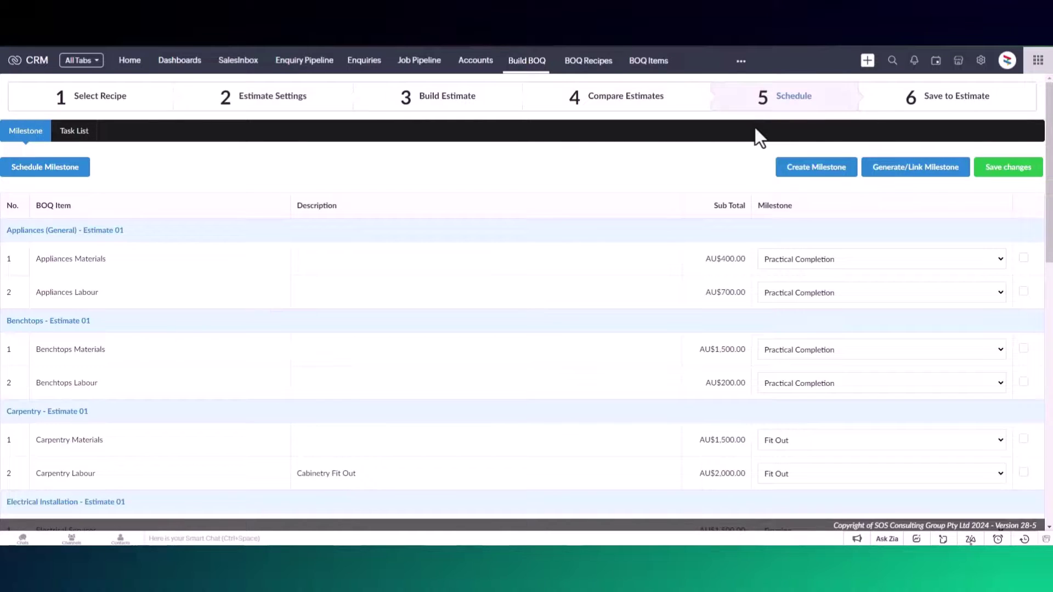
Step: Close the milestone dates without changes and advance to Save to Estimate
click(70, 170)
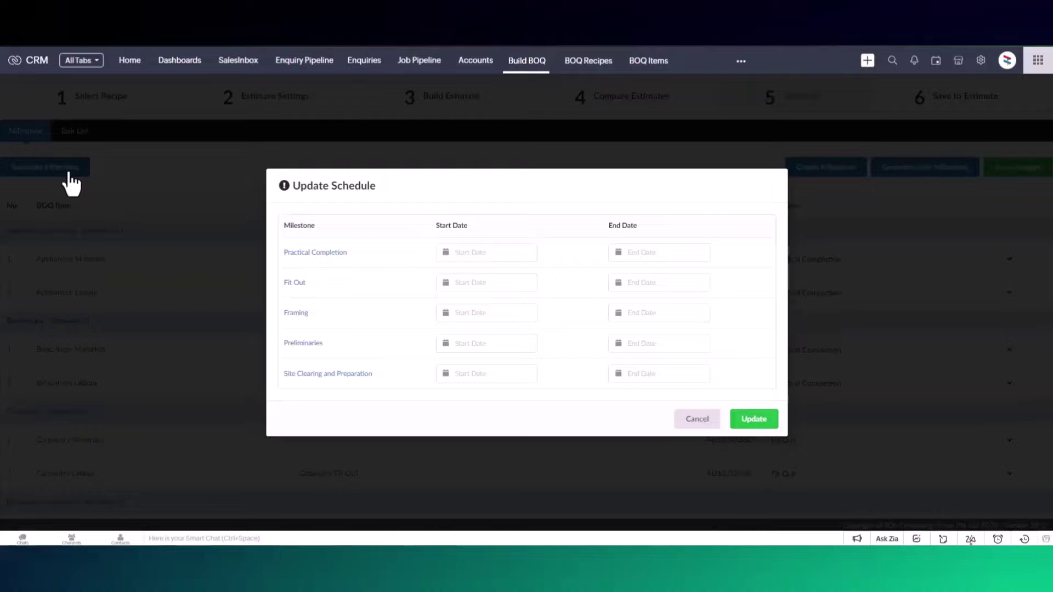
click(680, 418)
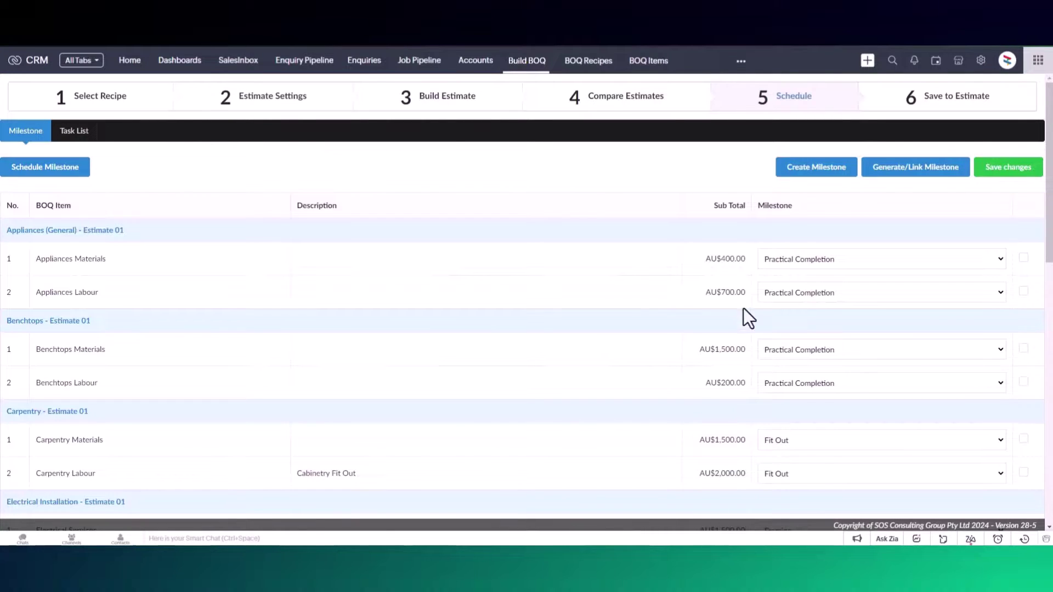
click(871, 106)
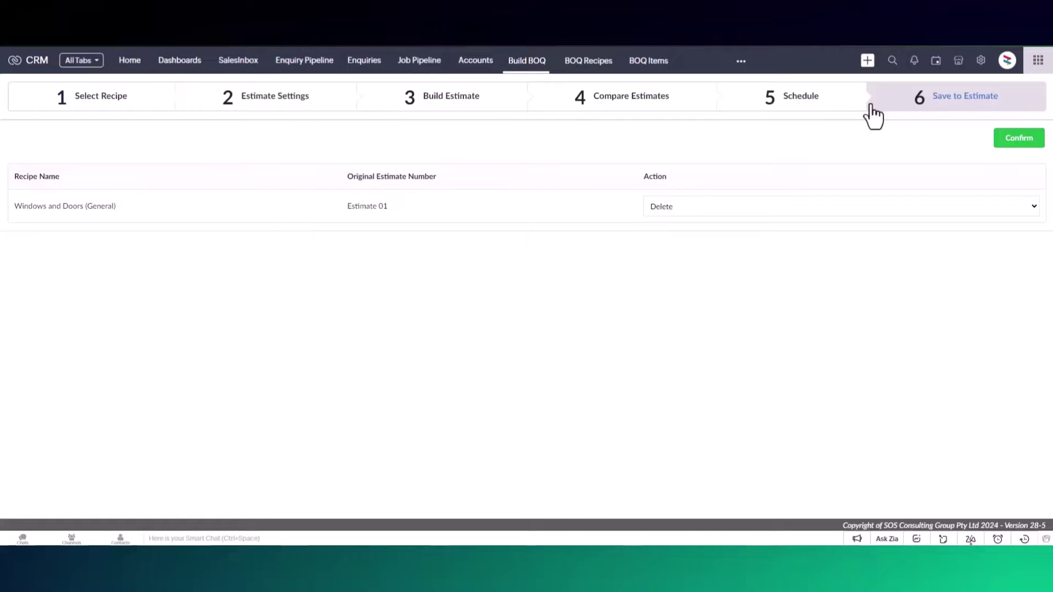
Step: Keep Delete as the action for Windows and Doors (General) and confirm saving the recipes
click(896, 206)
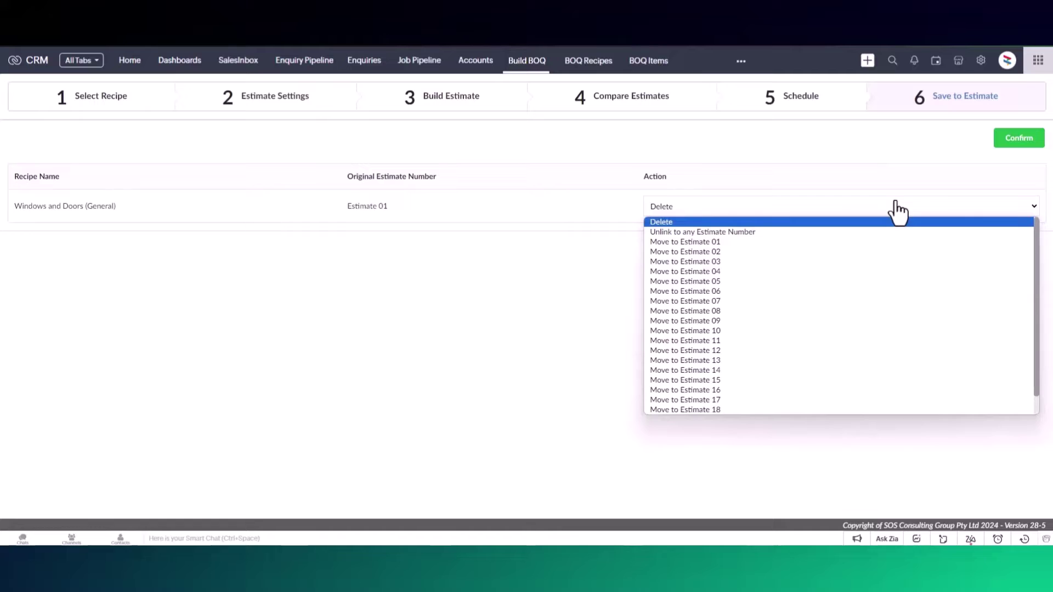
click(897, 211)
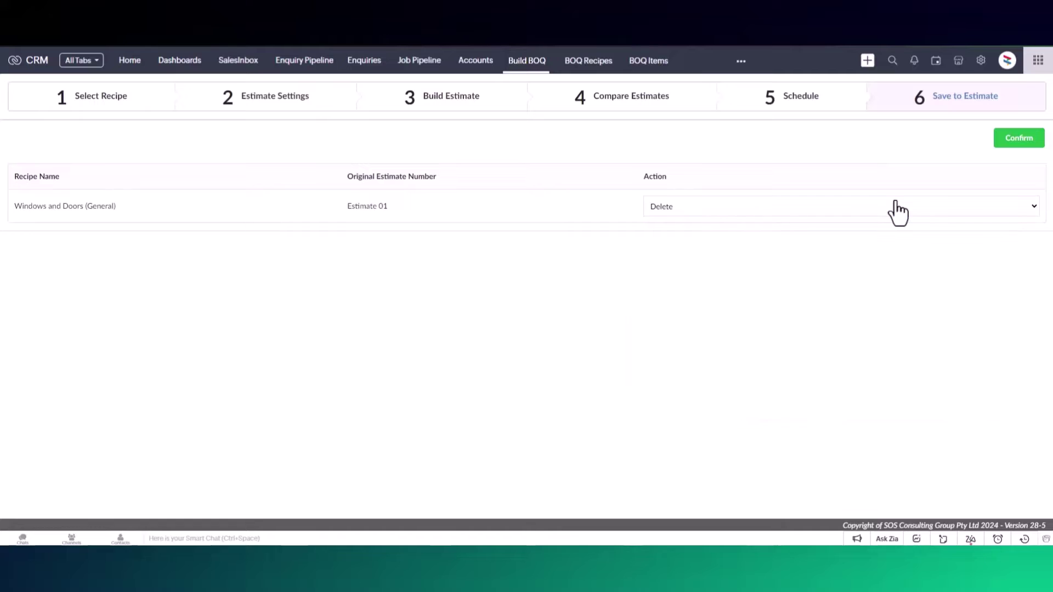
click(1009, 141)
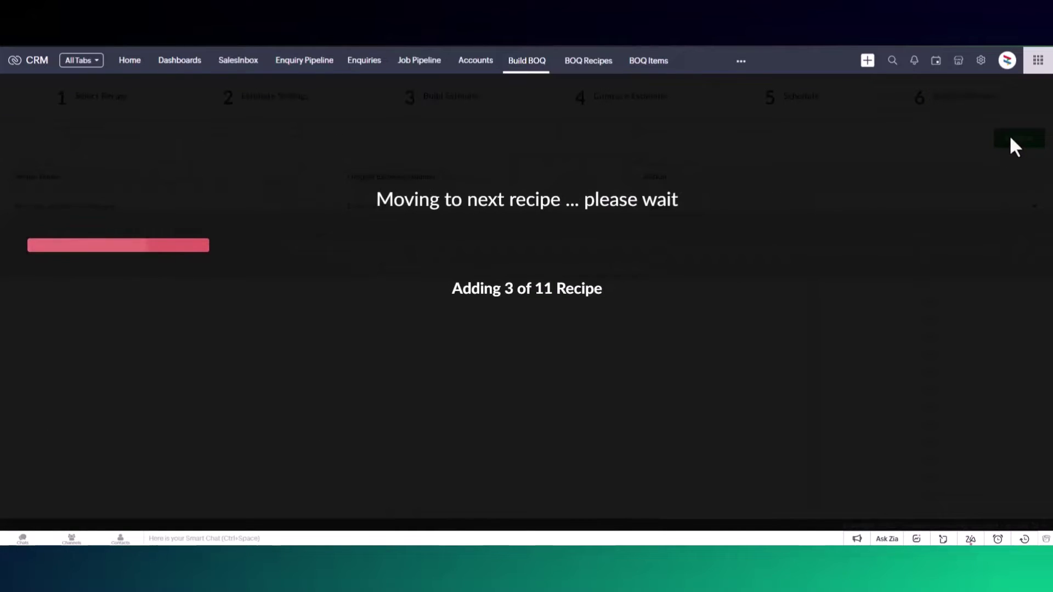